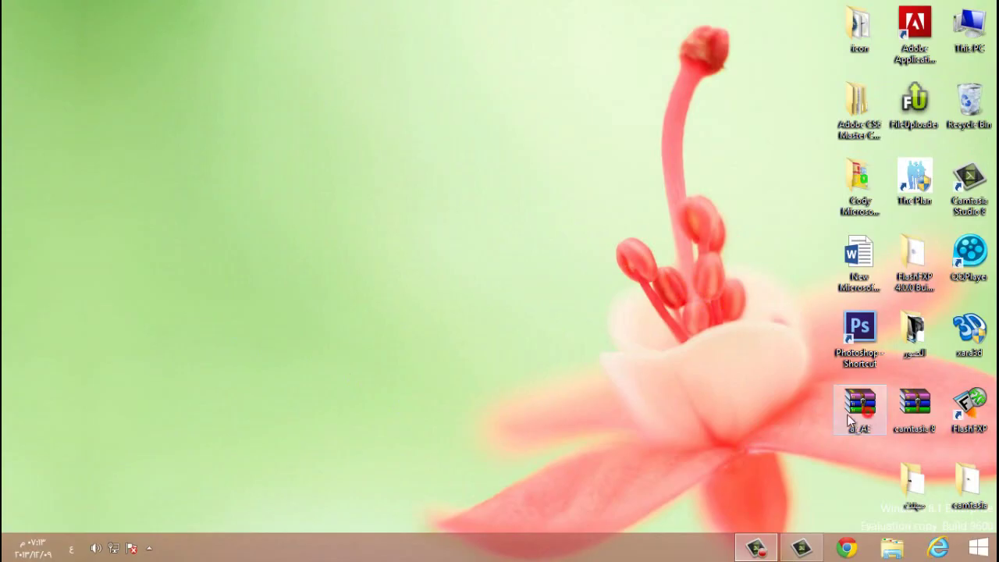
Extract the ar_AE archive into an ar_AE folder on the desktop, keeping the default WinRAR extraction options
{"action": "left_click_drag", "start_coordinate": [732, 309], "coordinate": [734, 311]}
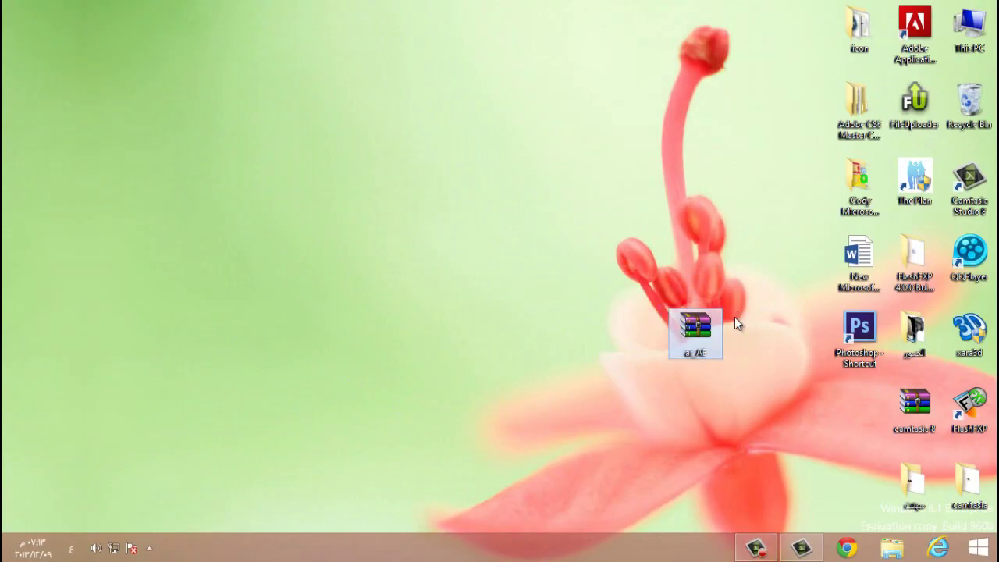
{"action": "left_click", "coordinate": [698, 392]}
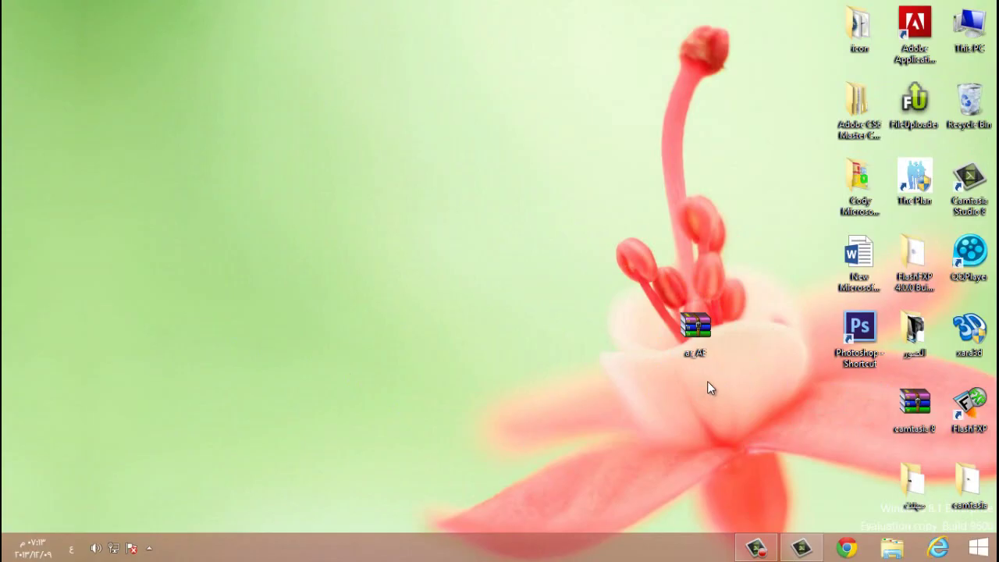
{"action": "right_click", "coordinate": [707, 337]}
{"action": "mouse_move", "coordinate": [671, 156]}
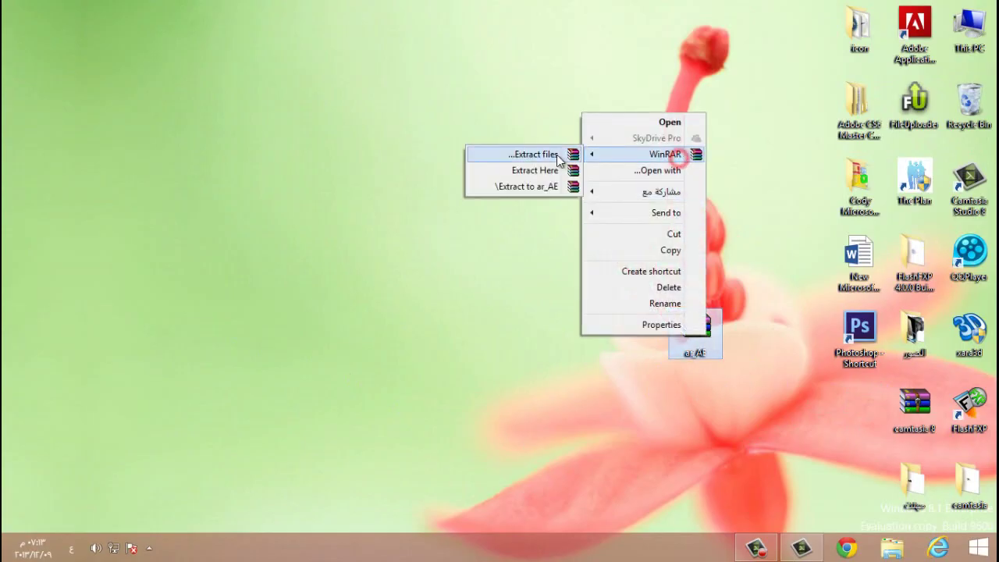
{"action": "left_click", "coordinate": [537, 154]}
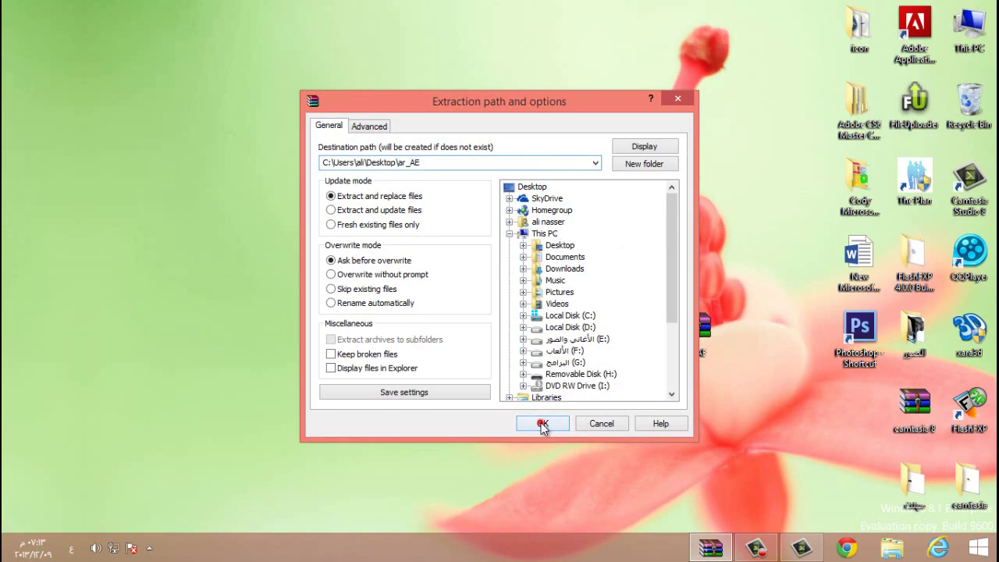
{"action": "left_click", "coordinate": [542, 424]}
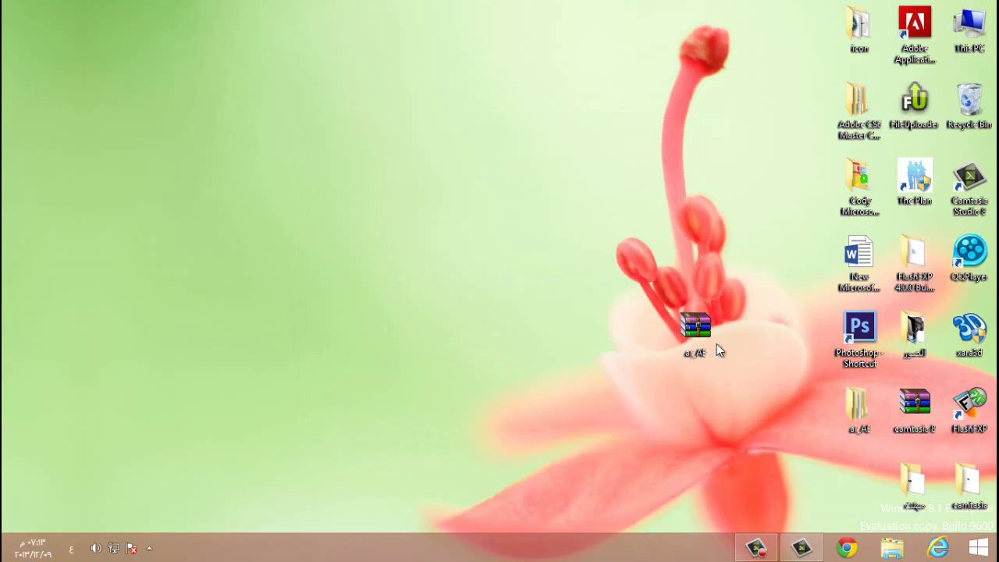
Rearrange the desktop so the ar_AE archive sits with the other icons and the extracted ar_AE folder stands apart
{"action": "left_click_drag", "start_coordinate": [717, 353], "coordinate": [880, 509]}
{"action": "left_click_drag", "start_coordinate": [861, 426], "coordinate": [753, 347]}
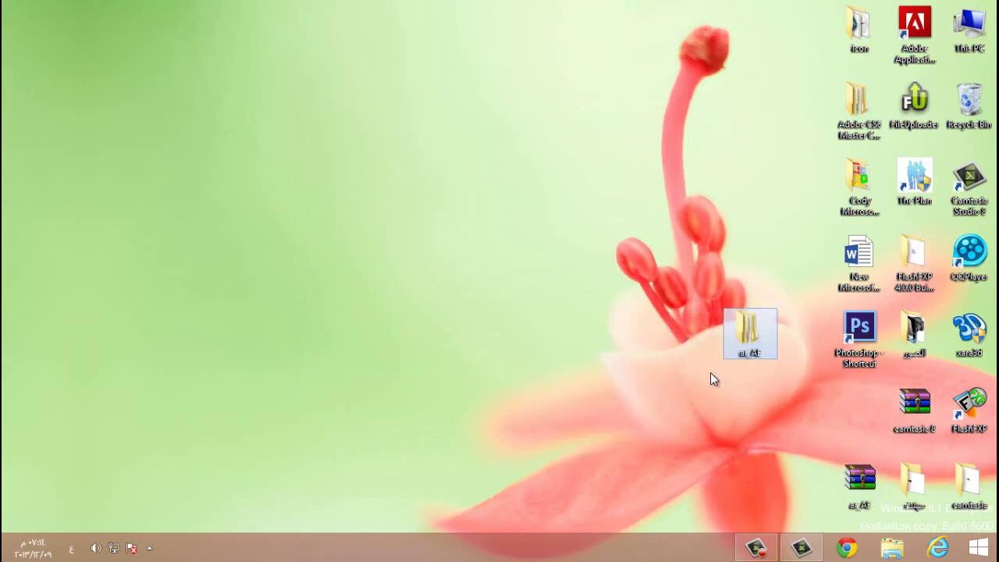
{"action": "left_click", "coordinate": [676, 409]}
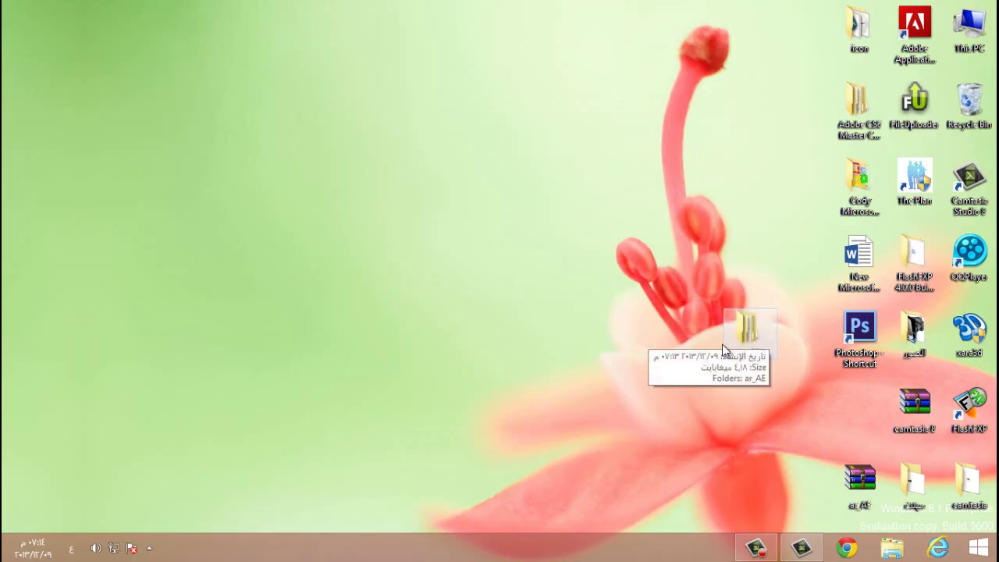
{"action": "left_click_drag", "start_coordinate": [682, 374], "coordinate": [783, 304]}
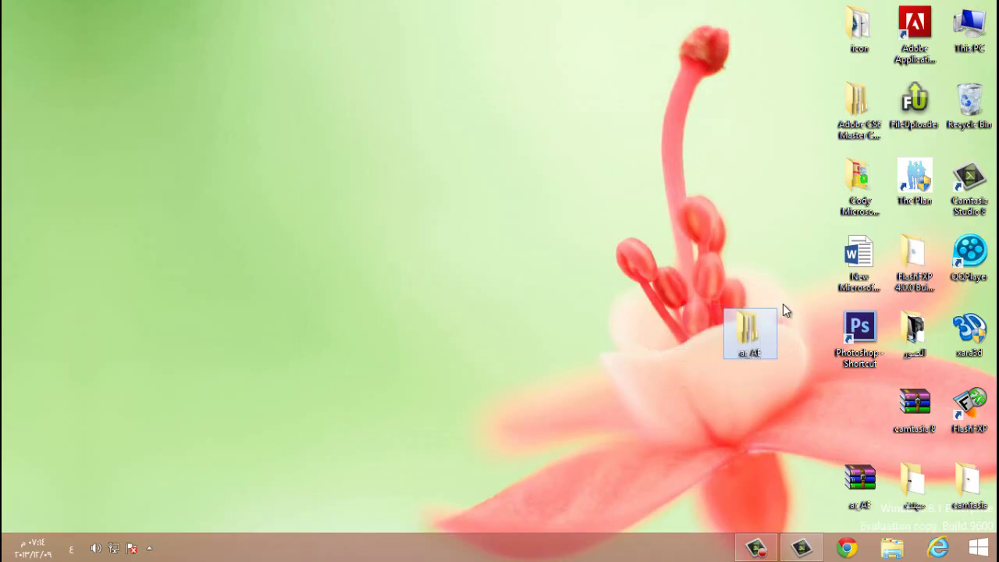
Copy the extracted ar_AE folder and open C:\Program Files\Adobe\Adobe Photoshop CS6 (64 Bit)\Locales
{"action": "right_click", "coordinate": [742, 334]}
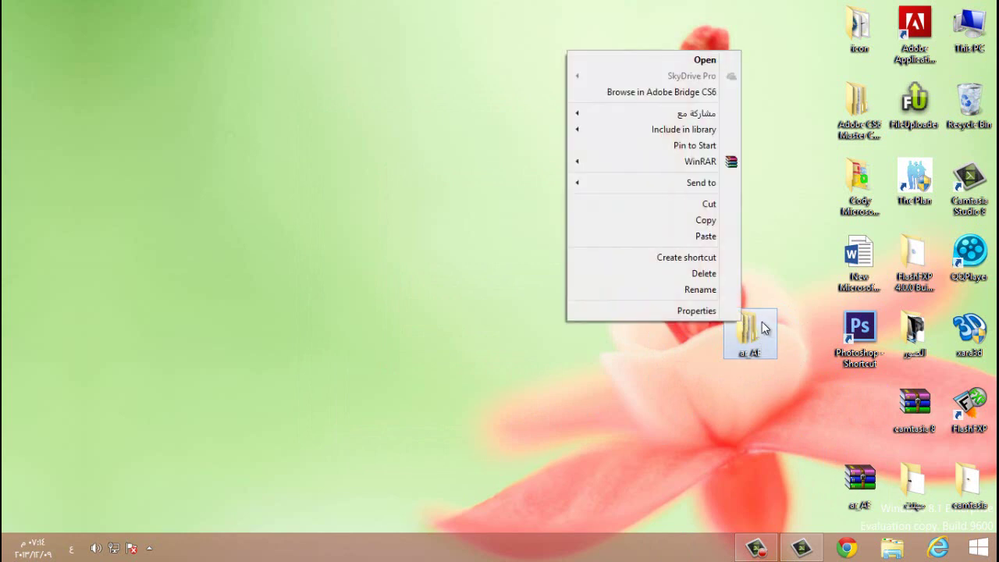
{"action": "left_click", "coordinate": [706, 220]}
{"action": "double_click", "coordinate": [970, 39]}
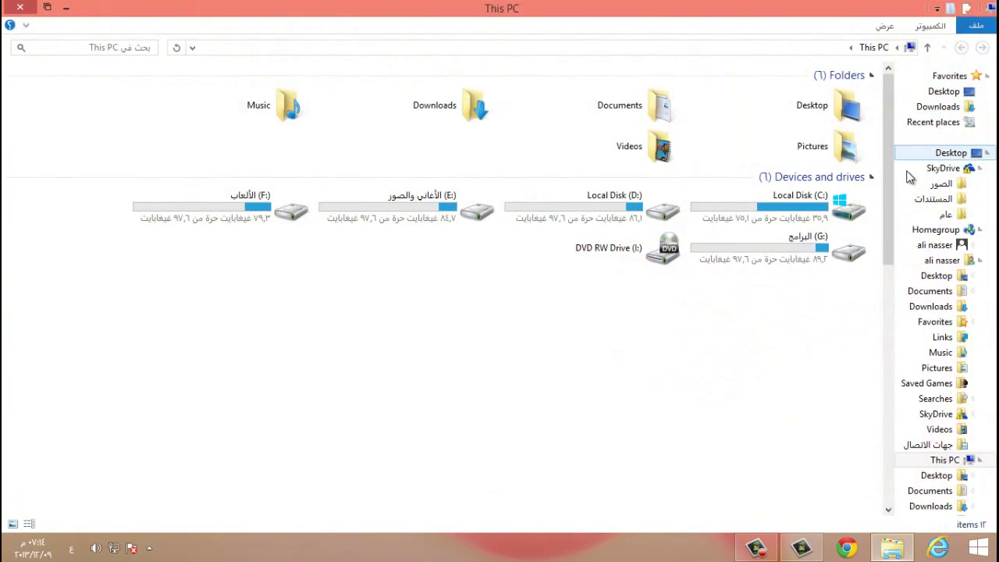
{"action": "left_click", "coordinate": [825, 225]}
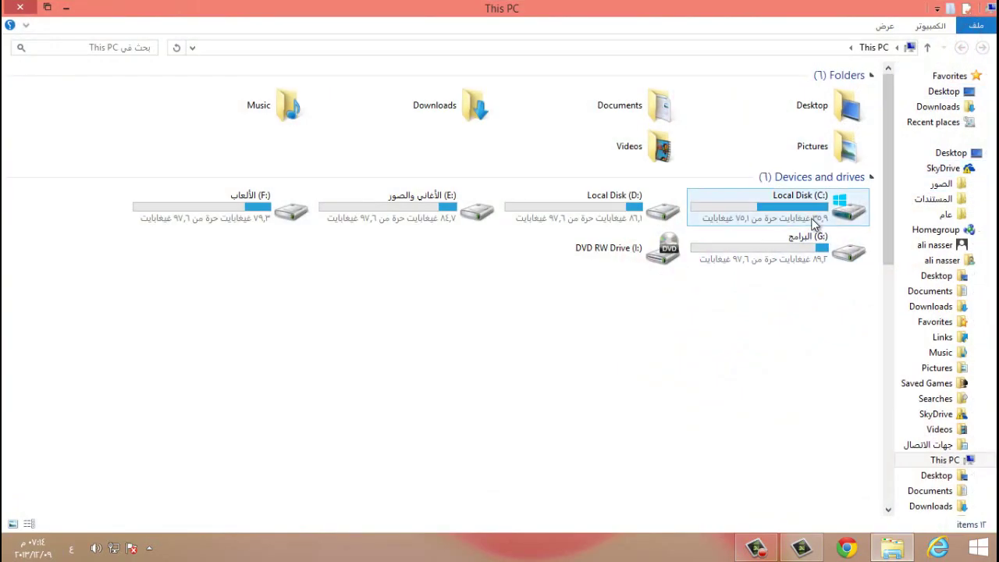
{"action": "double_click", "coordinate": [792, 209]}
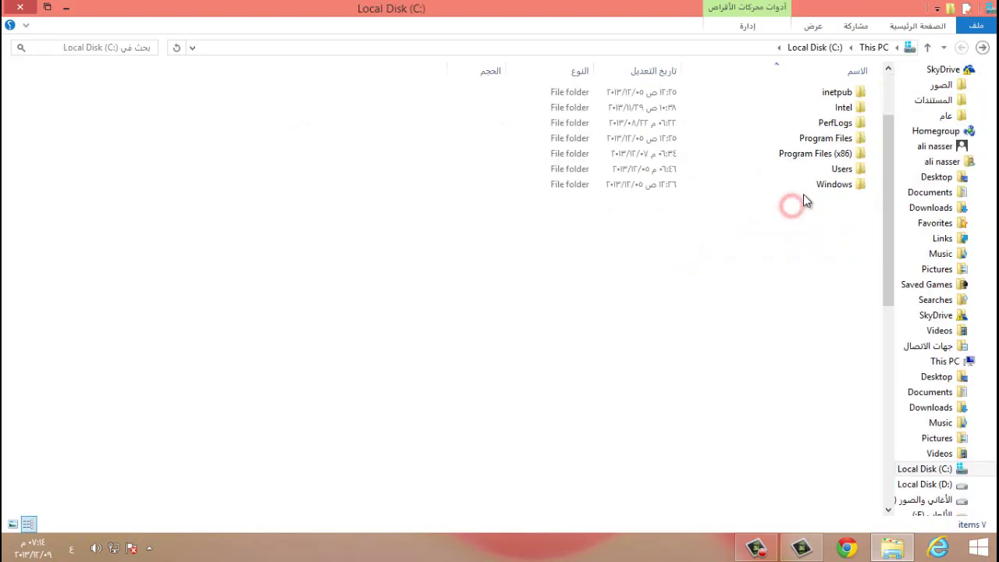
{"action": "left_click", "coordinate": [842, 138]}
{"action": "double_click", "coordinate": [843, 138]}
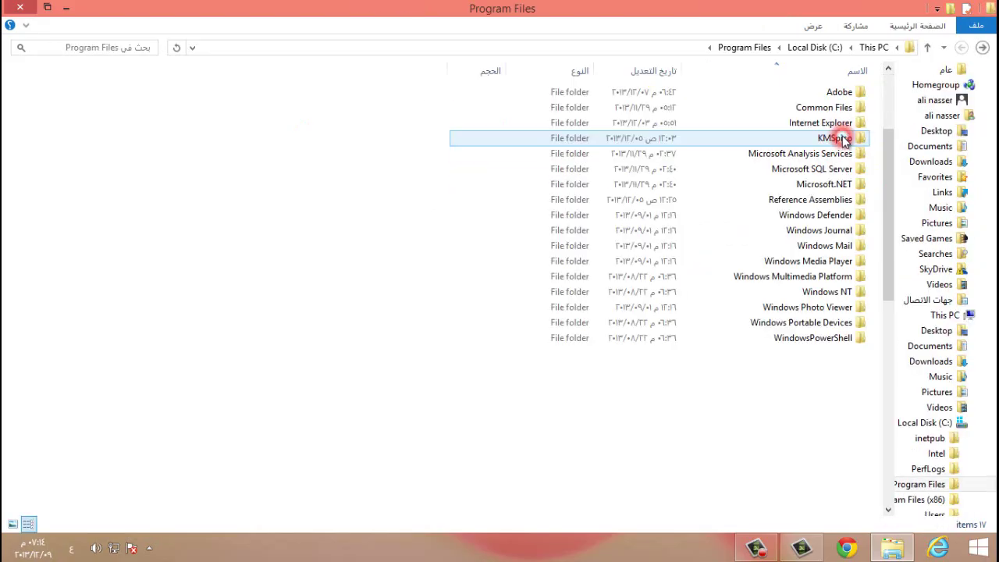
{"action": "double_click", "coordinate": [843, 91]}
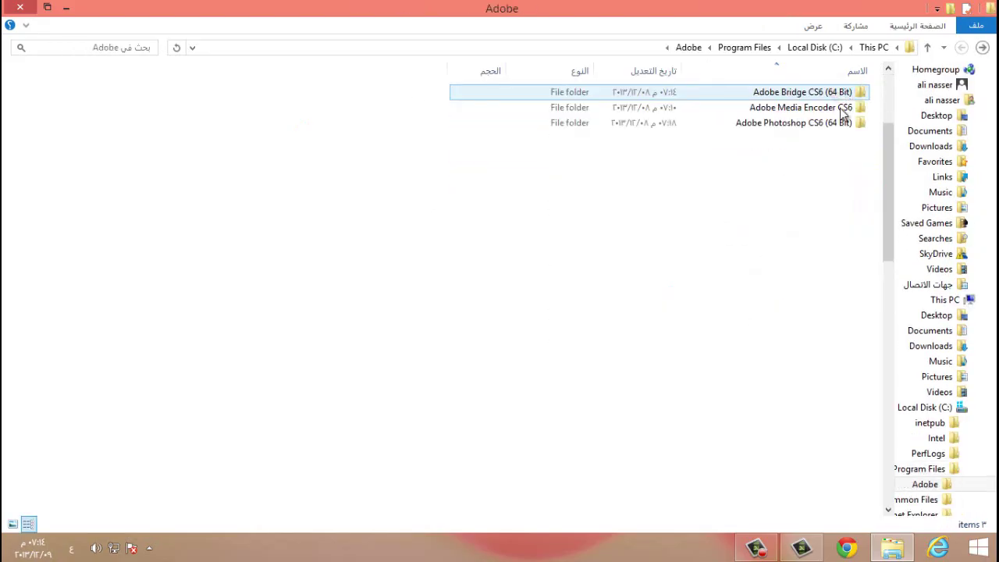
{"action": "double_click", "coordinate": [742, 123]}
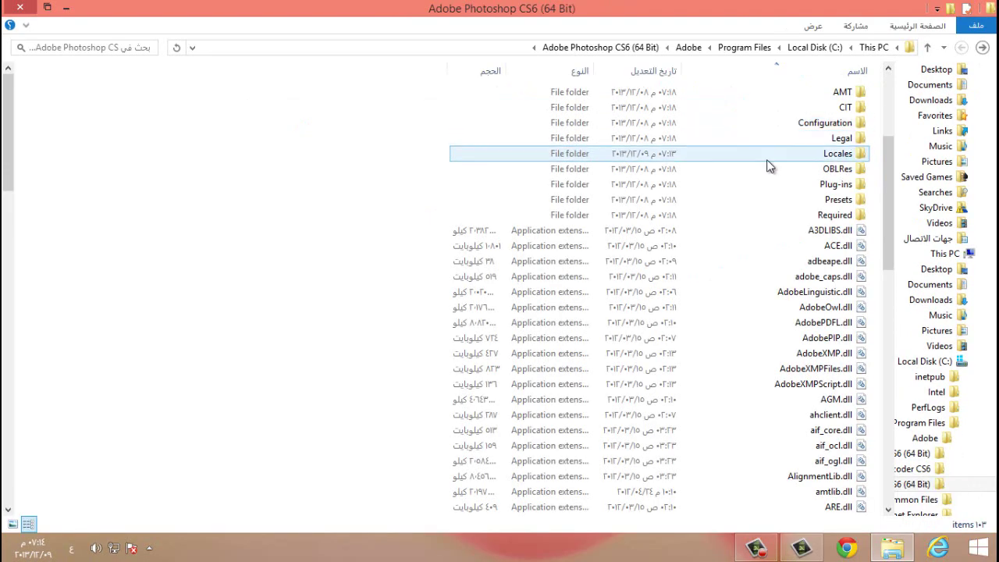
{"action": "double_click", "coordinate": [829, 152]}
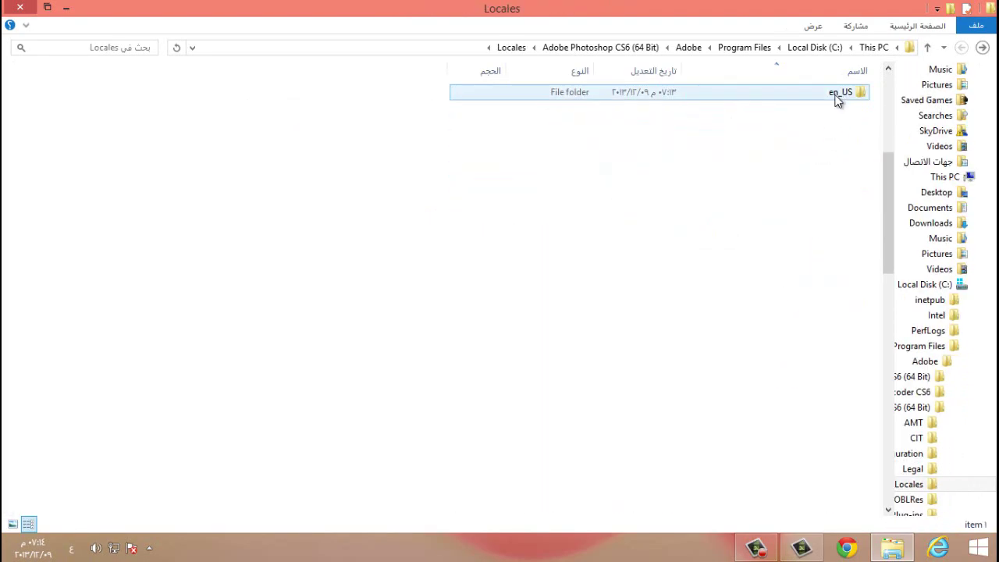
Delete the en_US folder from Photoshop's Locales folder, granting administrator permission
{"action": "left_click_drag", "start_coordinate": [816, 130], "coordinate": [829, 94]}
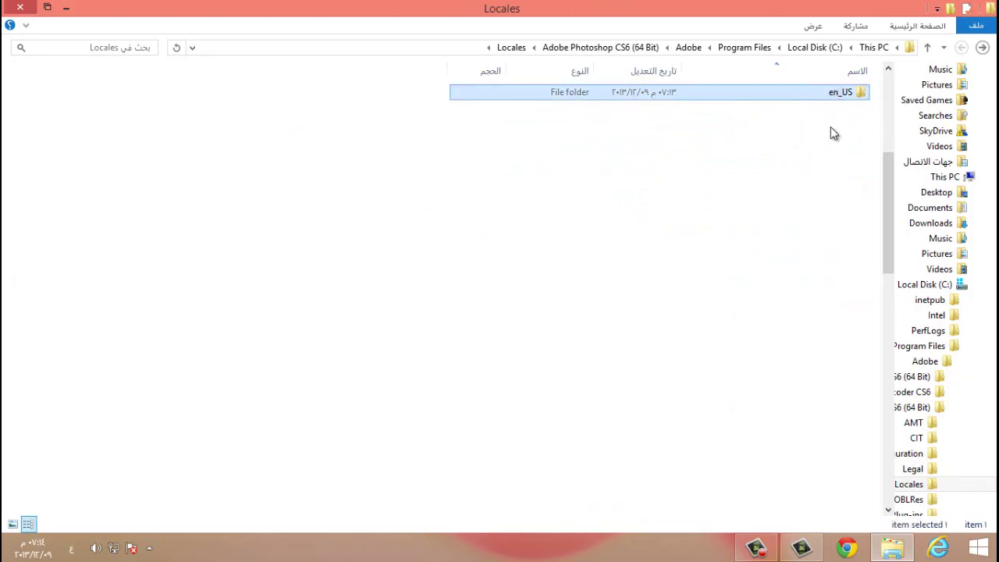
{"action": "key", "text": "Delete"}
{"action": "left_click", "coordinate": [560, 173]}
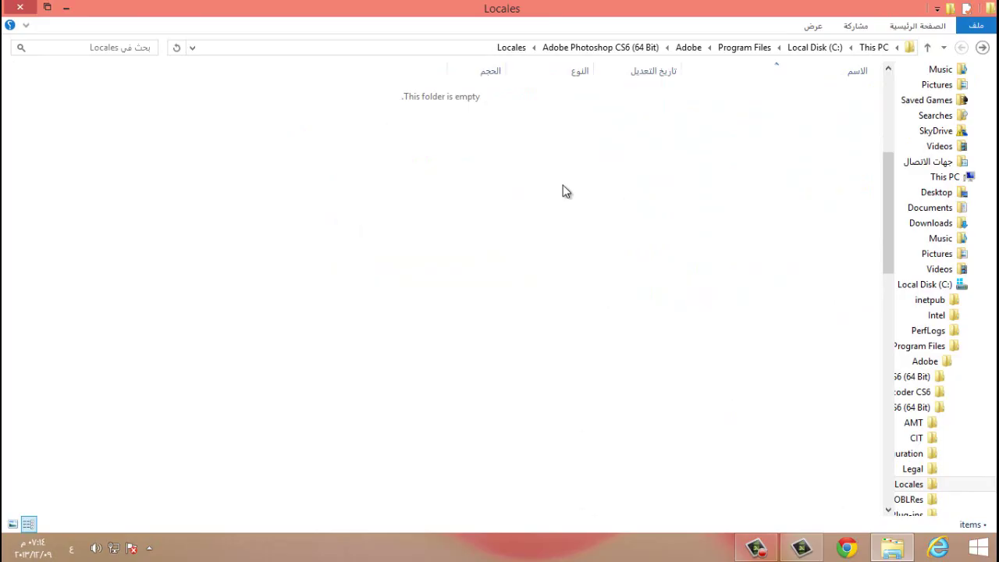
Paste the copied outer ar_AE folder into Locales with administrator permission and minimize the folder window
{"action": "key", "text": "ctrl+z"}
{"action": "left_click", "coordinate": [529, 175]}
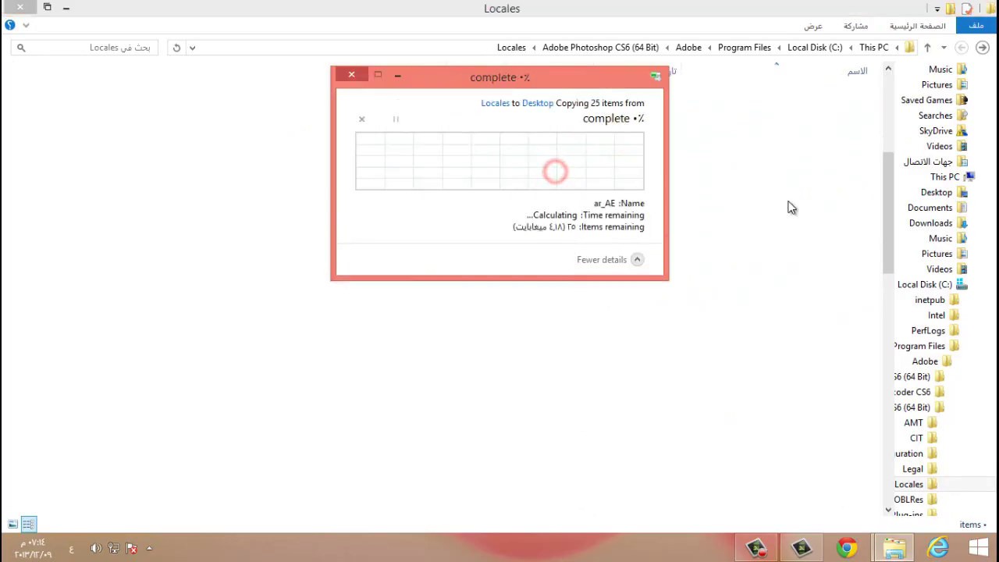
{"action": "left_click", "coordinate": [72, 10]}
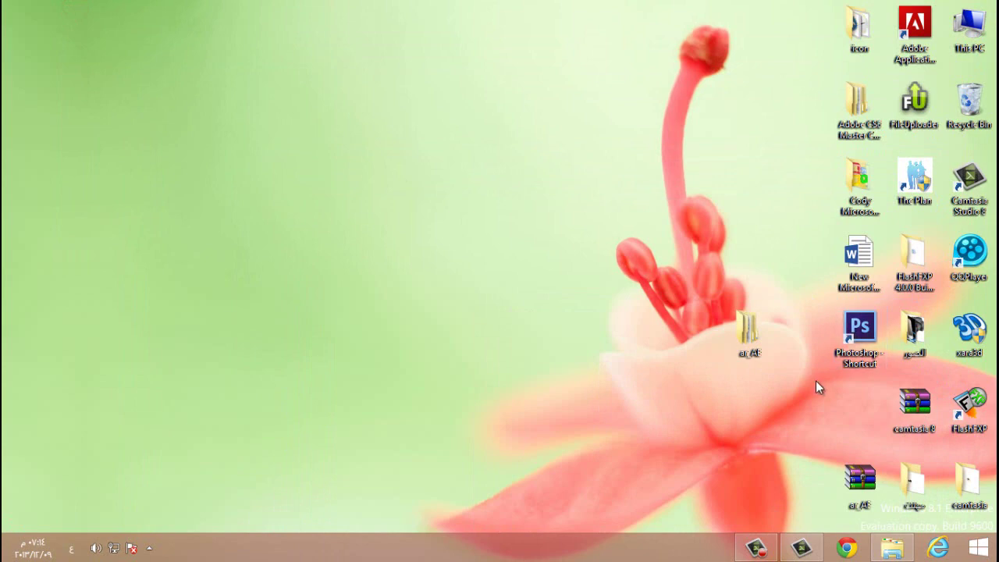
Try to launch Photoshop CS6 from its desktop shortcut
{"action": "double_click", "coordinate": [860, 332]}
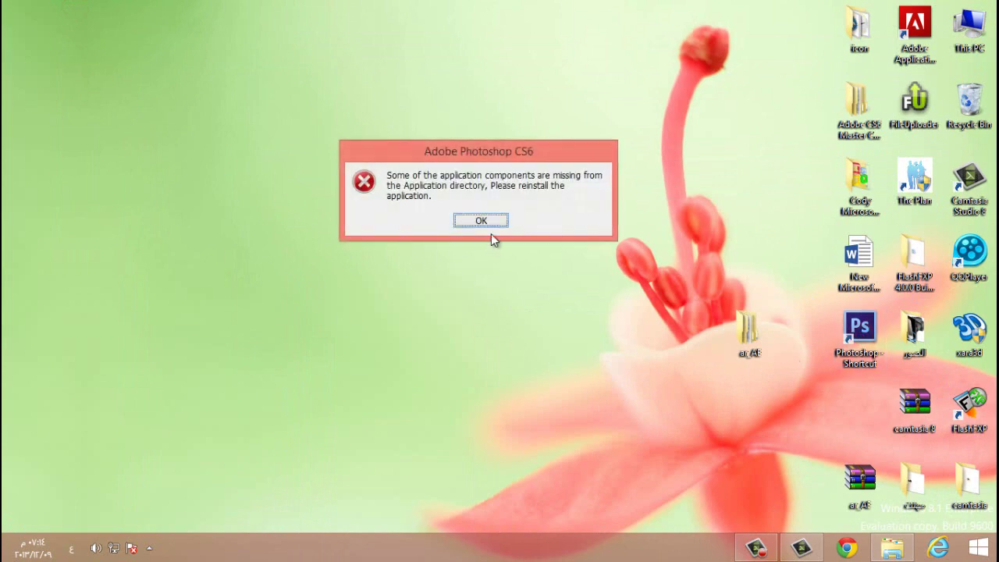
{"action": "left_click_drag", "start_coordinate": [340, 251], "coordinate": [618, 236]}
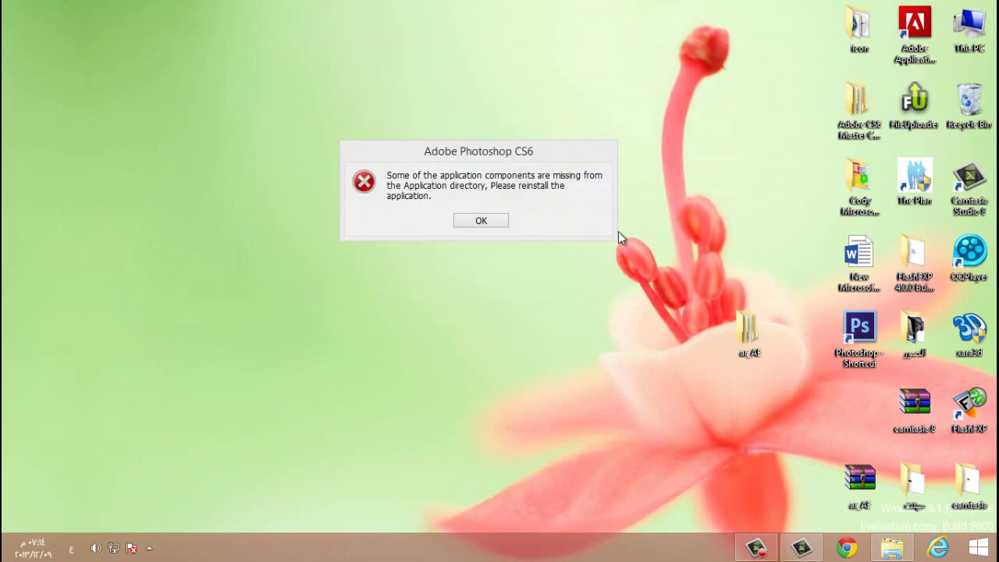
{"action": "left_click", "coordinate": [478, 221]}
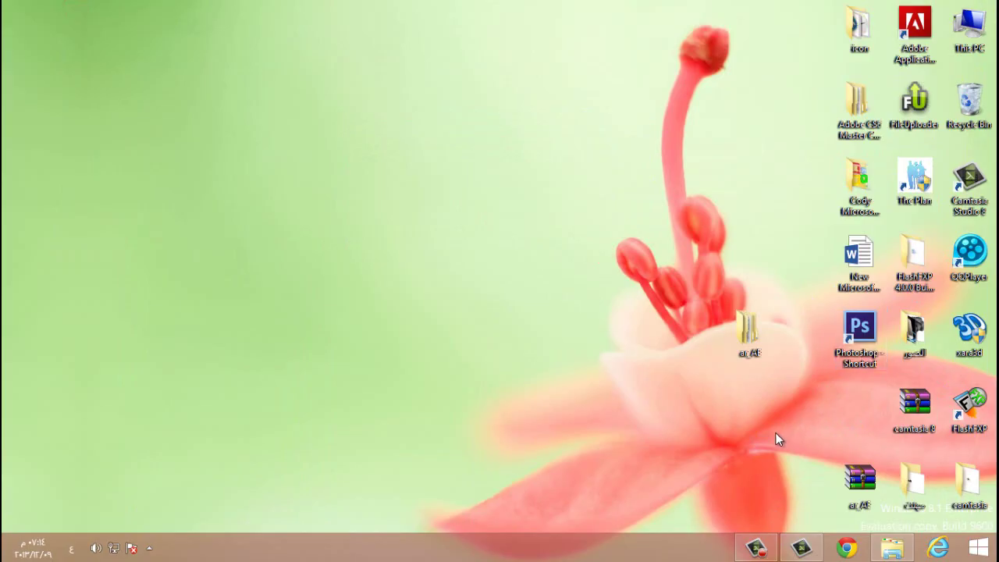
Copy the inner ar_AE folder from inside the extracted ar_AE folder and move the outer folder back among the desktop icons
{"action": "double_click", "coordinate": [748, 336]}
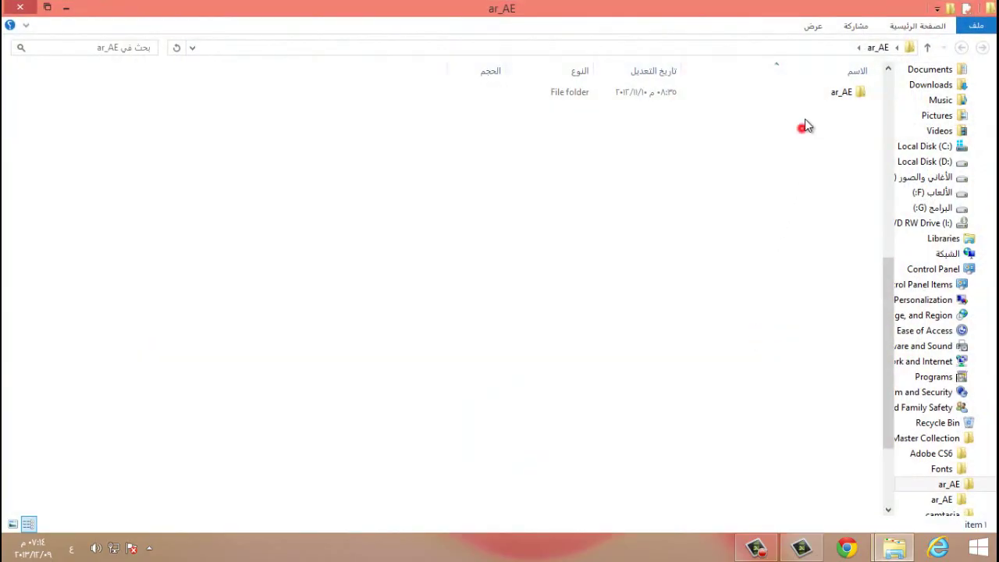
{"action": "left_click_drag", "start_coordinate": [805, 125], "coordinate": [807, 100]}
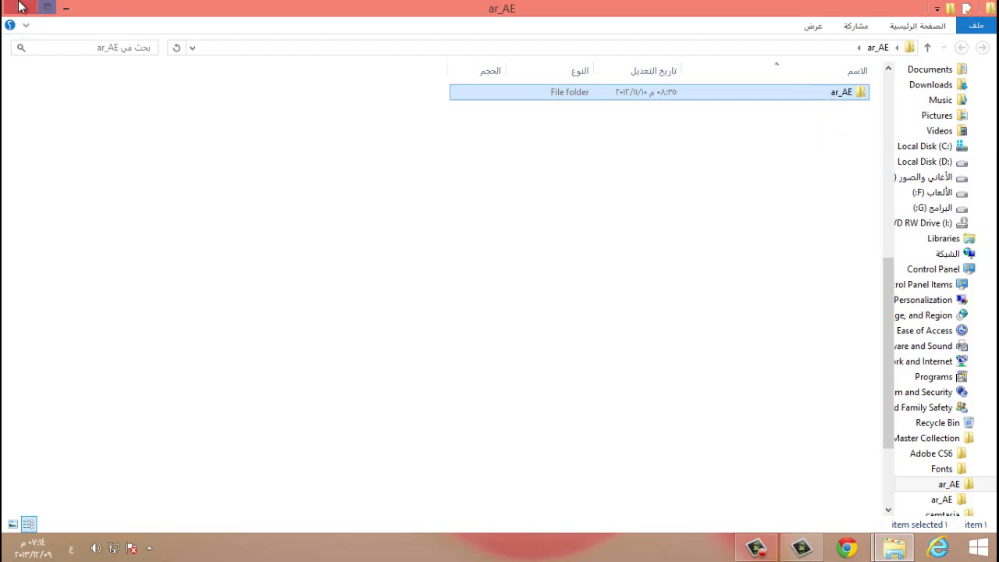
{"action": "right_click", "coordinate": [662, 92]}
{"action": "left_click", "coordinate": [629, 277]}
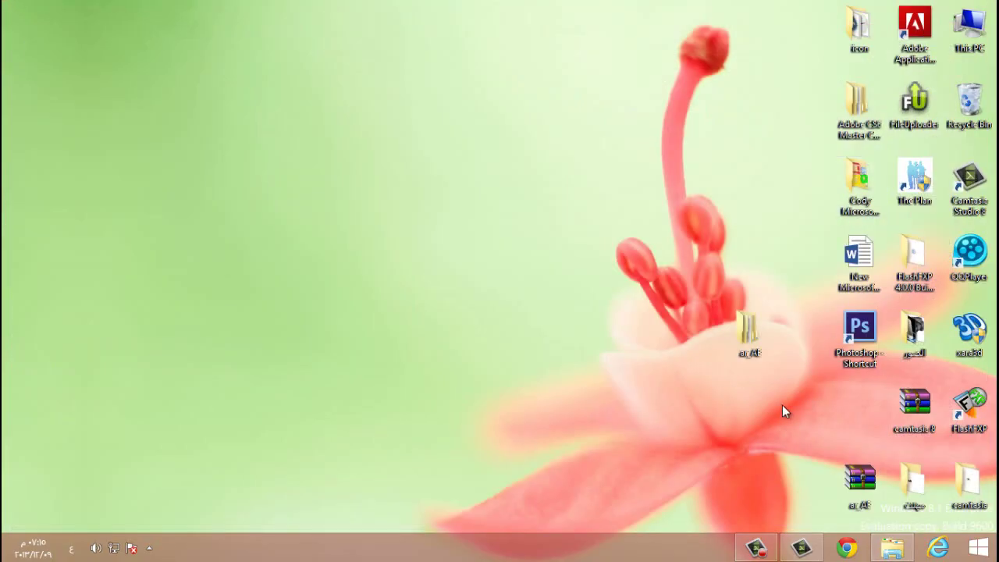
{"action": "left_click_drag", "start_coordinate": [767, 388], "coordinate": [863, 393]}
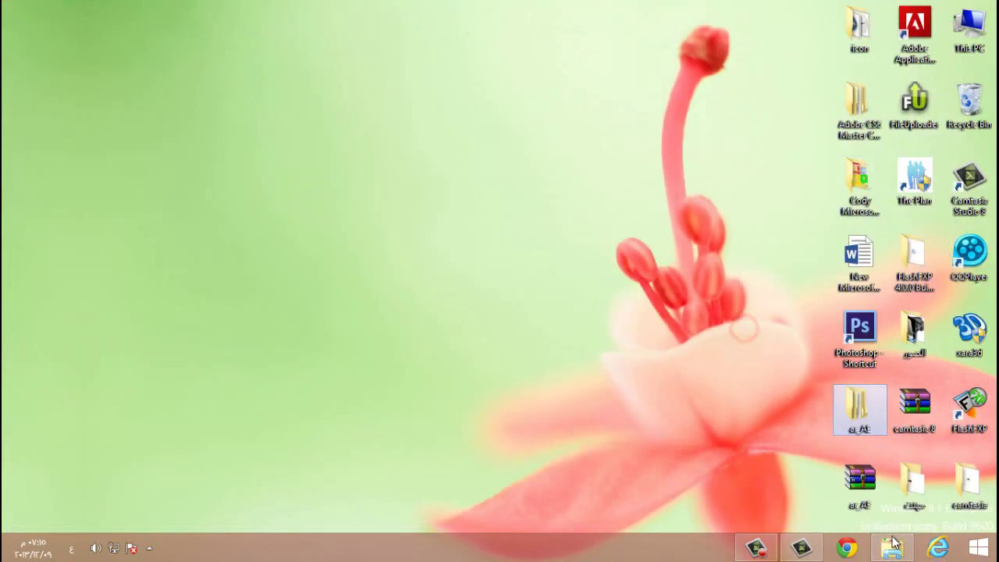
Delete the pasted outer ar_AE folder from Photoshop's Locales folder, granting administrator permission
{"action": "left_click", "coordinate": [893, 546]}
{"action": "left_click_drag", "start_coordinate": [753, 122], "coordinate": [777, 90]}
{"action": "key", "text": "Delete"}
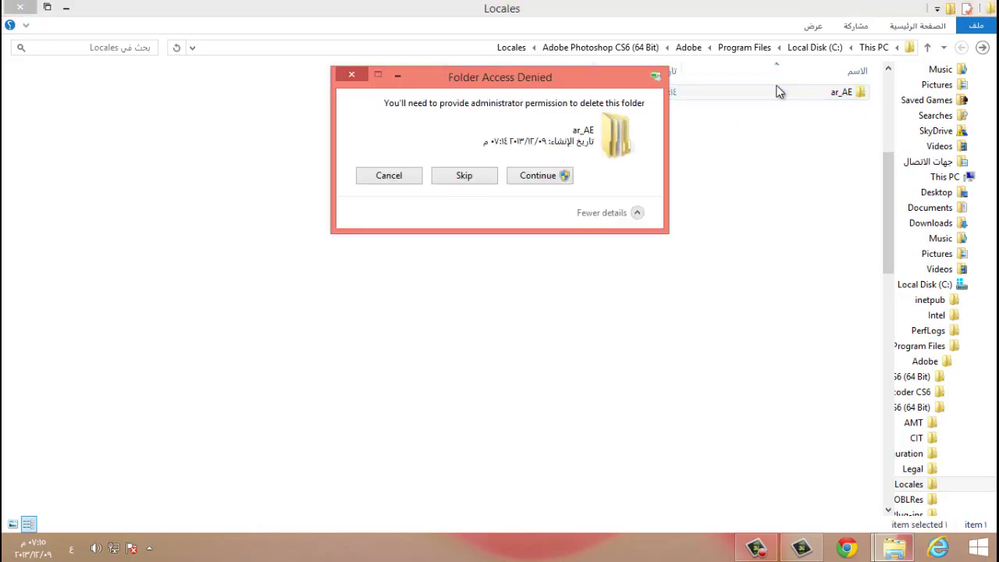
{"action": "left_click", "coordinate": [531, 171]}
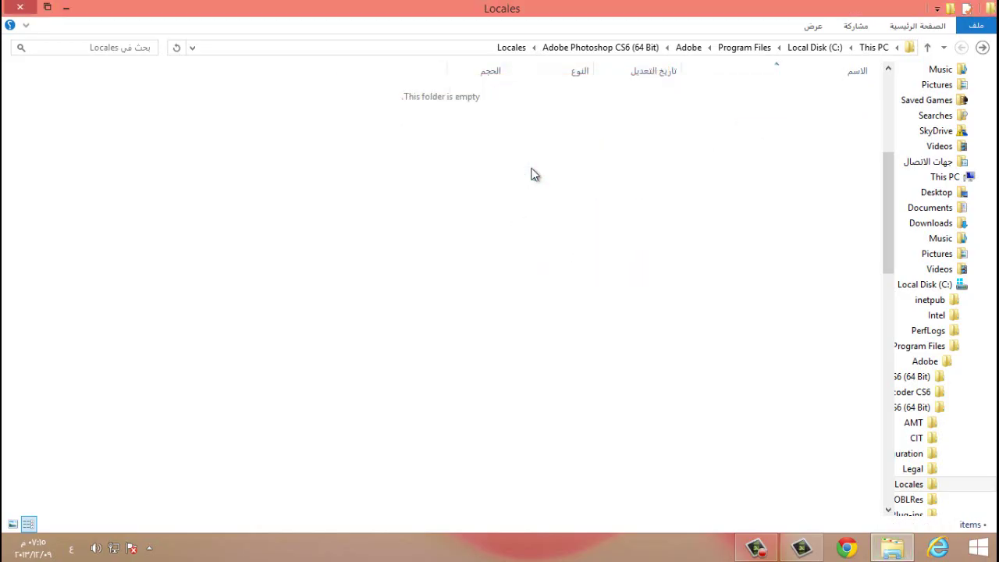
Paste the inner ar_AE folder into Photoshop's Locales folder with administrator permission and close the window
{"action": "key", "text": "ctrl+v"}
{"action": "left_click", "coordinate": [537, 178]}
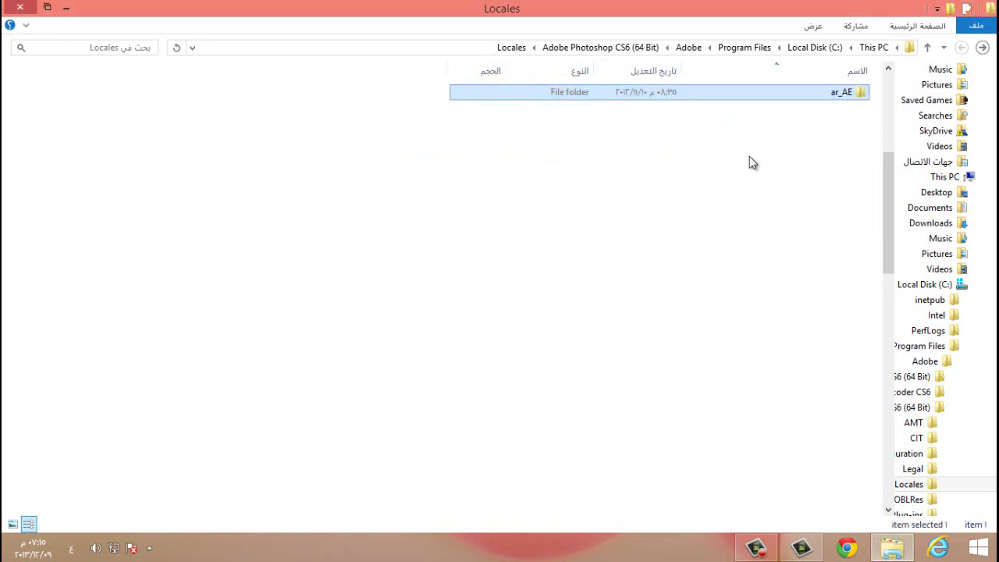
{"action": "left_click", "coordinate": [12, 6]}
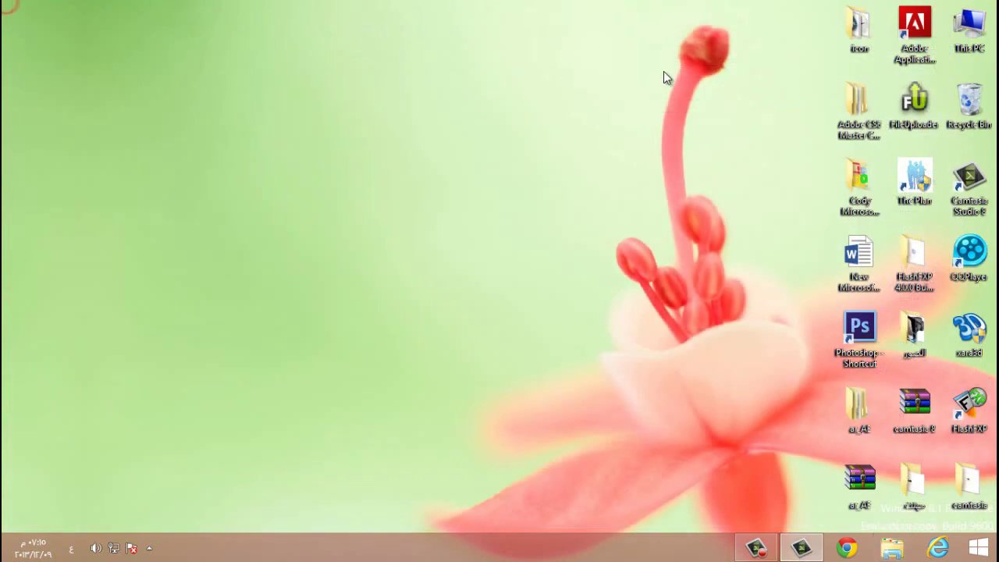
Launch Photoshop CS6 from the desktop and activate the Move tool
{"action": "double_click", "coordinate": [852, 342]}
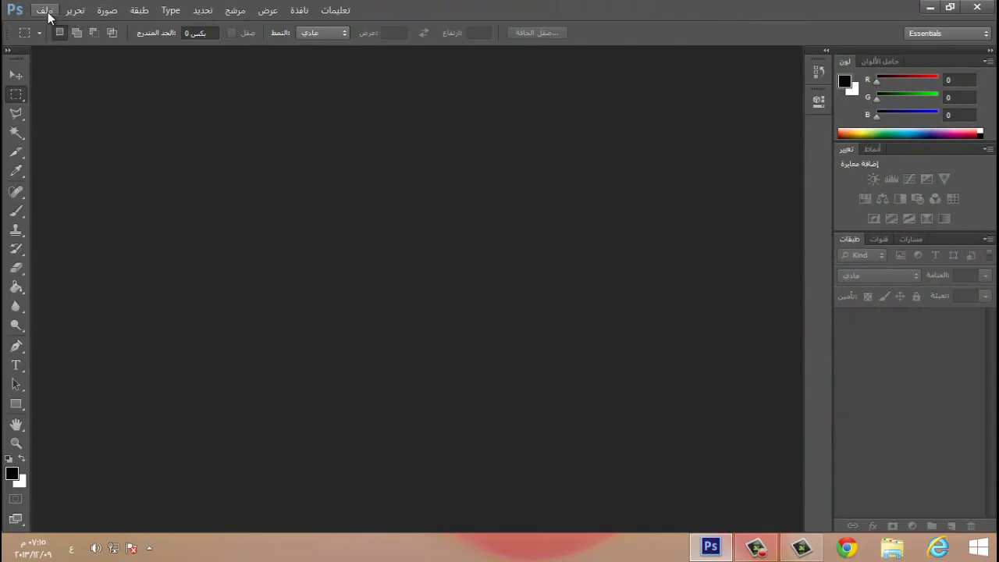
{"action": "left_click", "coordinate": [18, 79]}
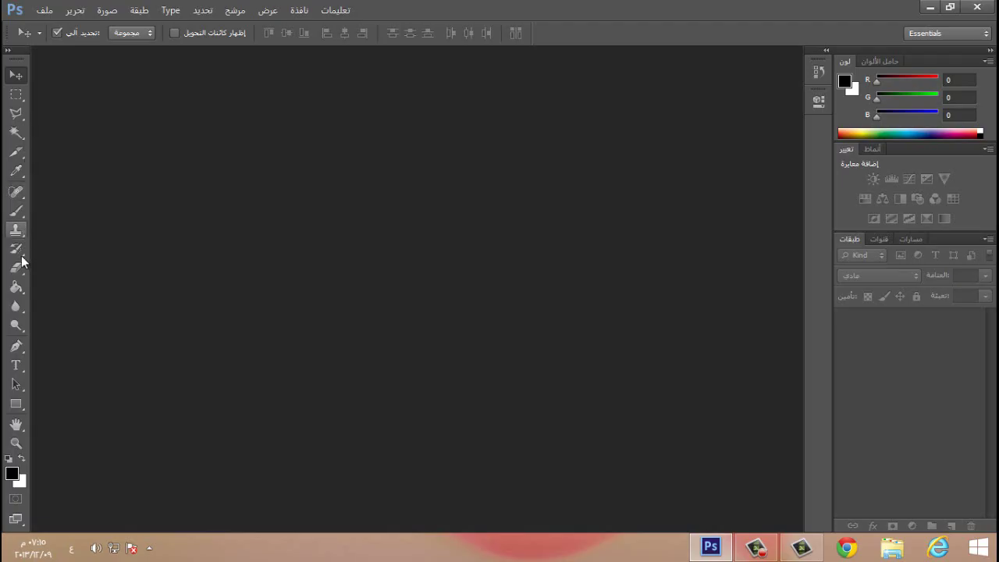
Create a 400 × 400 pixel document at 72 pixels/inch with white background contents, and briefly switch to the Type tool and back to Move
{"action": "left_click", "coordinate": [45, 10]}
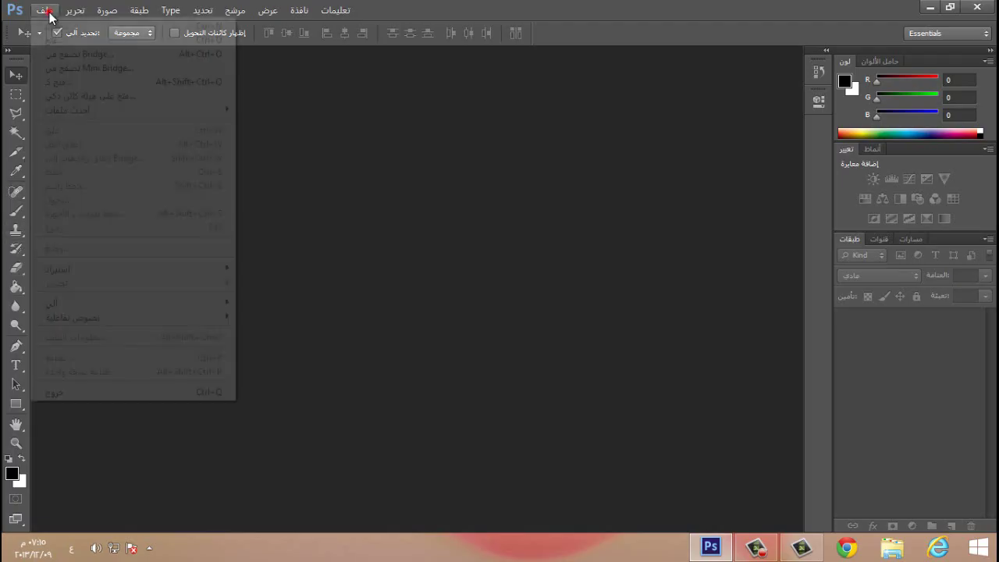
{"action": "left_click", "coordinate": [52, 25]}
{"action": "left_click", "coordinate": [437, 276]}
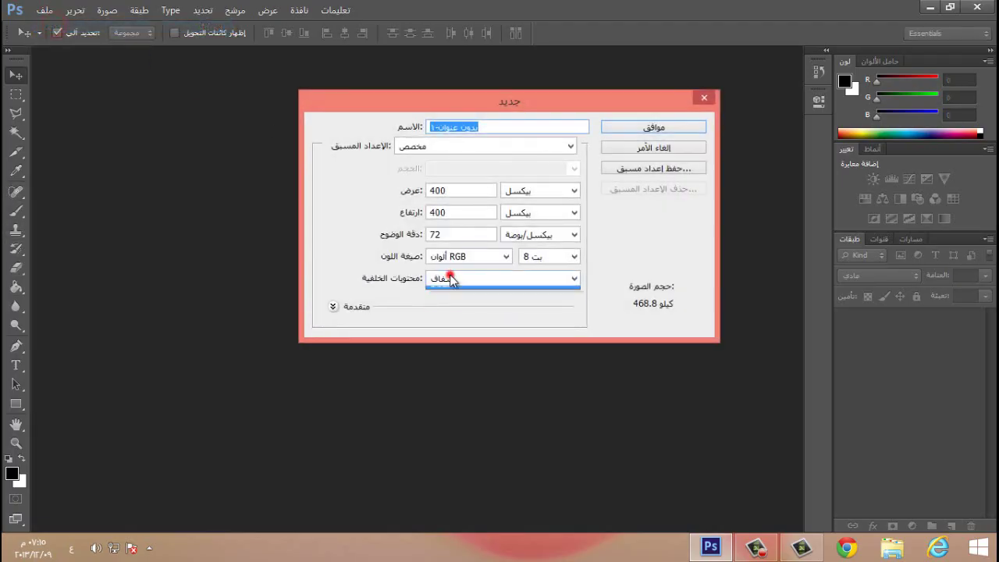
{"action": "left_click", "coordinate": [462, 294]}
{"action": "left_click", "coordinate": [674, 128]}
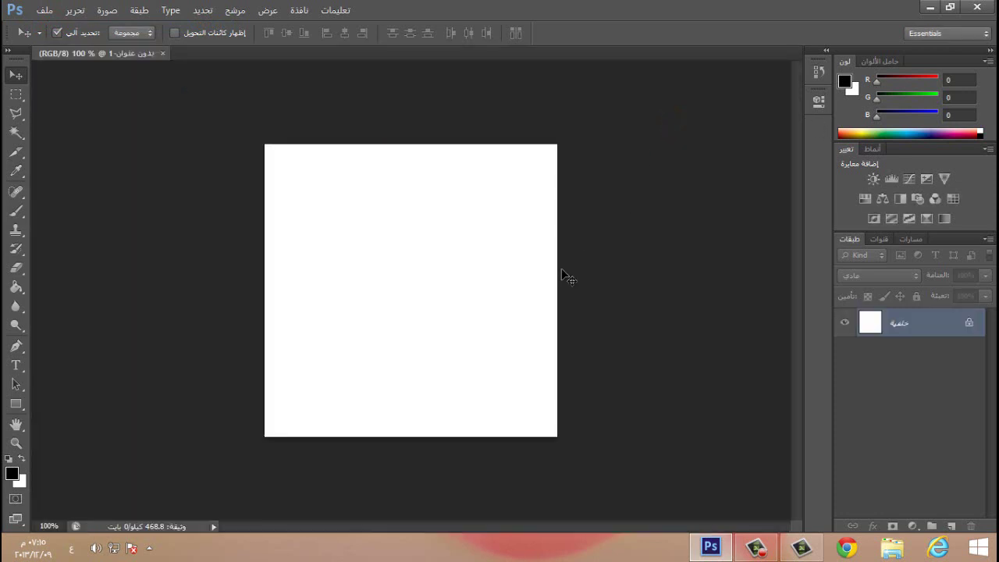
{"action": "left_click", "coordinate": [16, 365]}
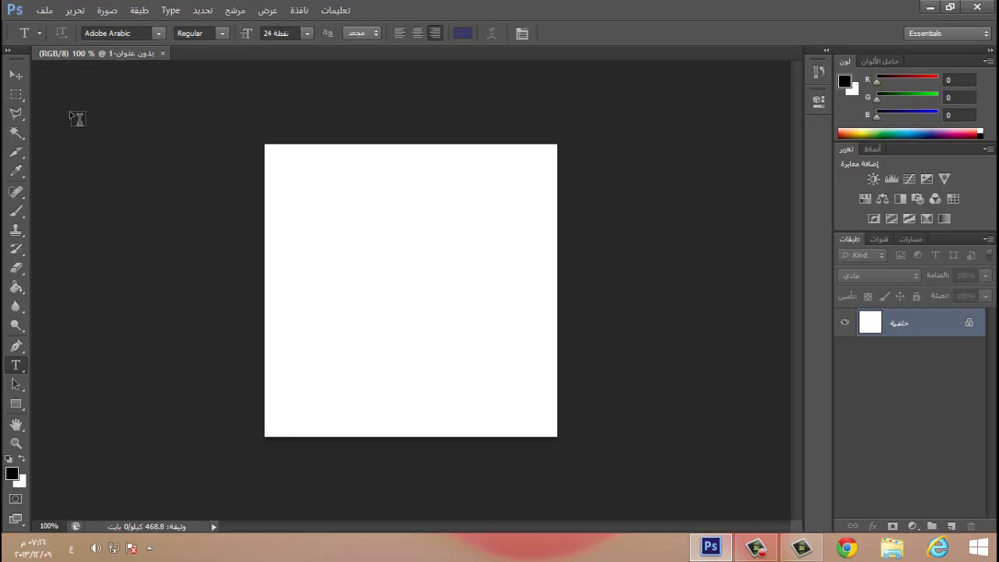
{"action": "left_click", "coordinate": [17, 75]}
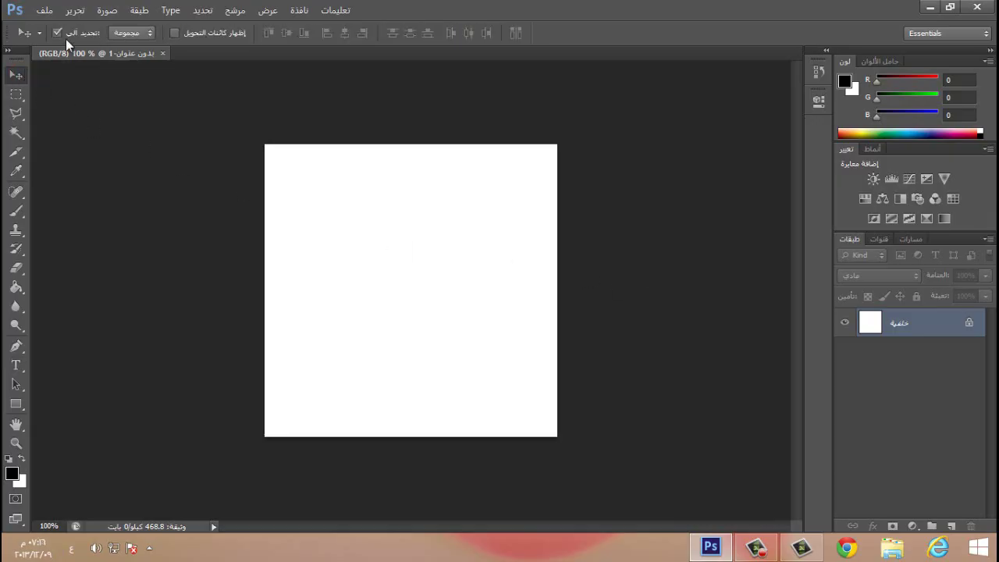
Set the text engine option to Middle Eastern in the Type preferences and apply the preferences
{"action": "left_click", "coordinate": [75, 11]}
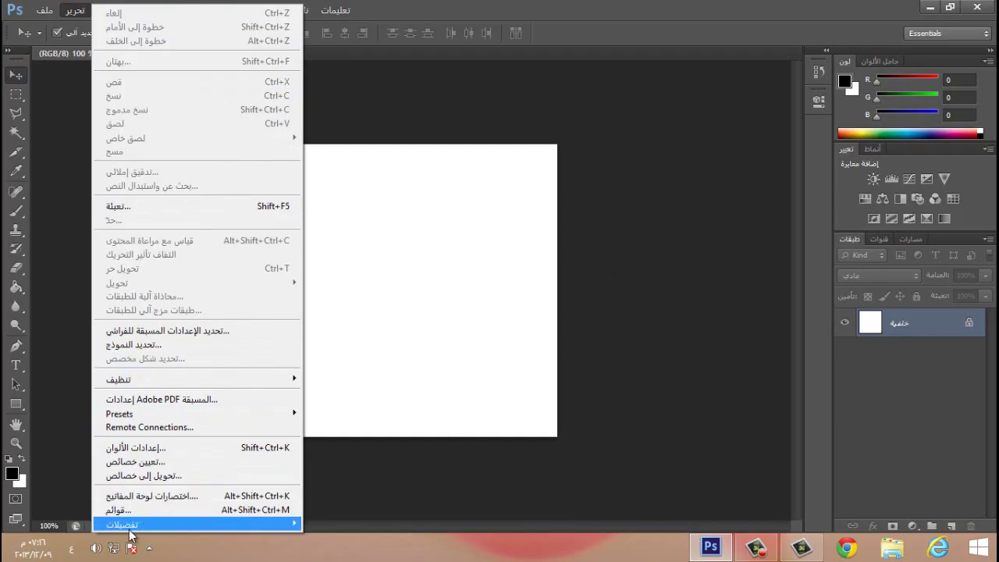
{"action": "mouse_move", "coordinate": [116, 528]}
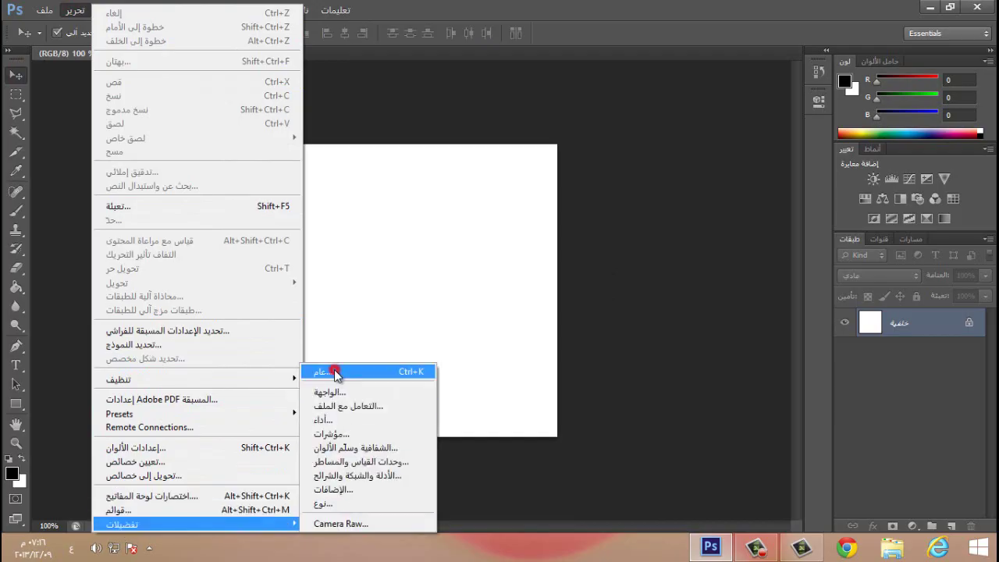
{"action": "left_click", "coordinate": [334, 372]}
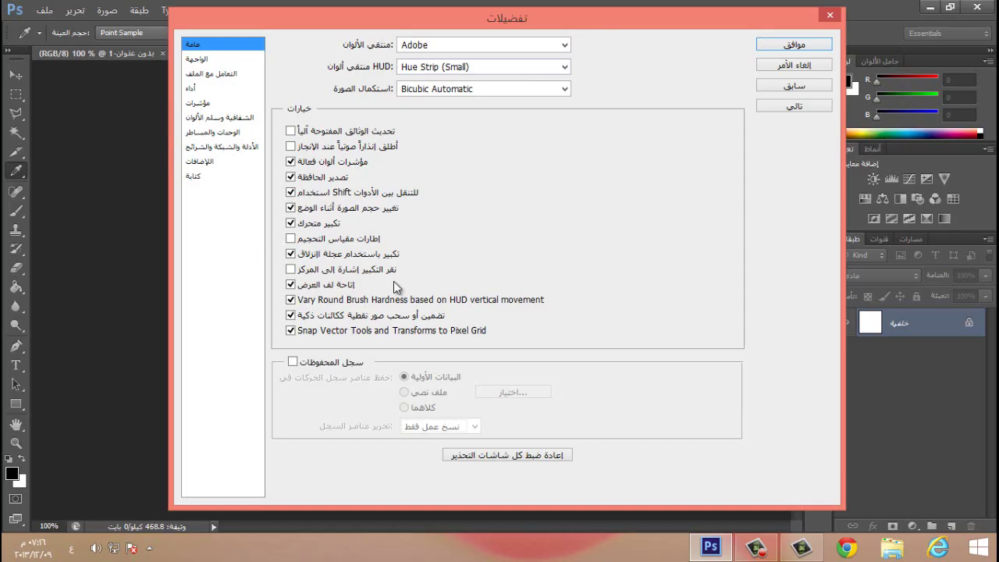
{"action": "left_click", "coordinate": [193, 177]}
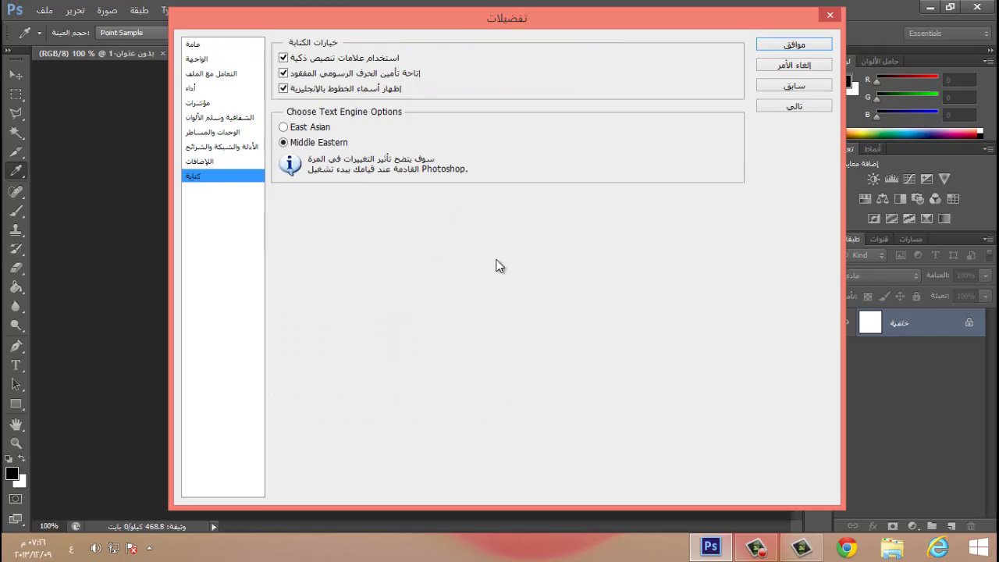
{"action": "left_click", "coordinate": [284, 127]}
{"action": "left_click", "coordinate": [283, 143]}
{"action": "left_click", "coordinate": [792, 45]}
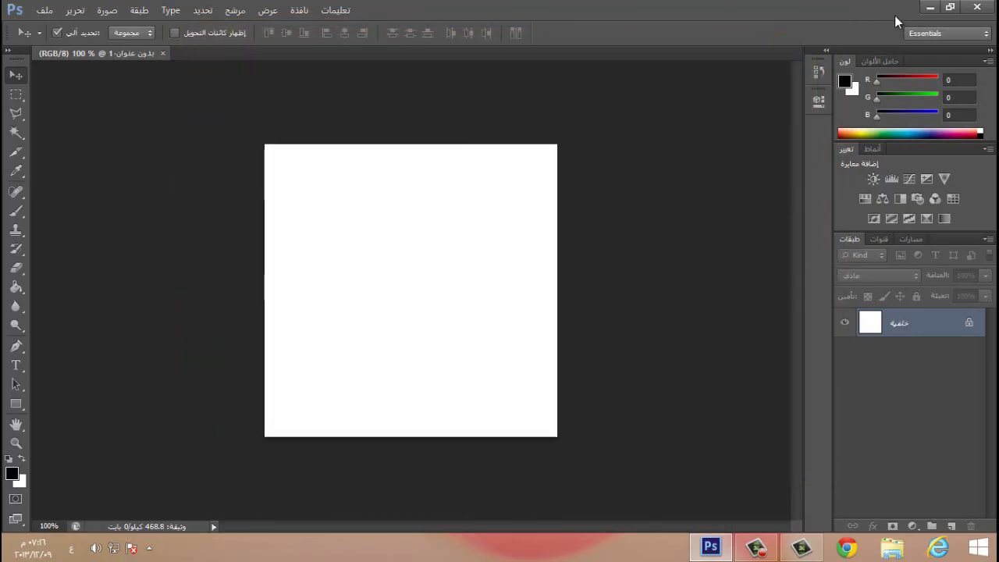
Restart Photoshop and create a new 400 × 400 pixel document with a white background
{"action": "left_click", "coordinate": [989, 5]}
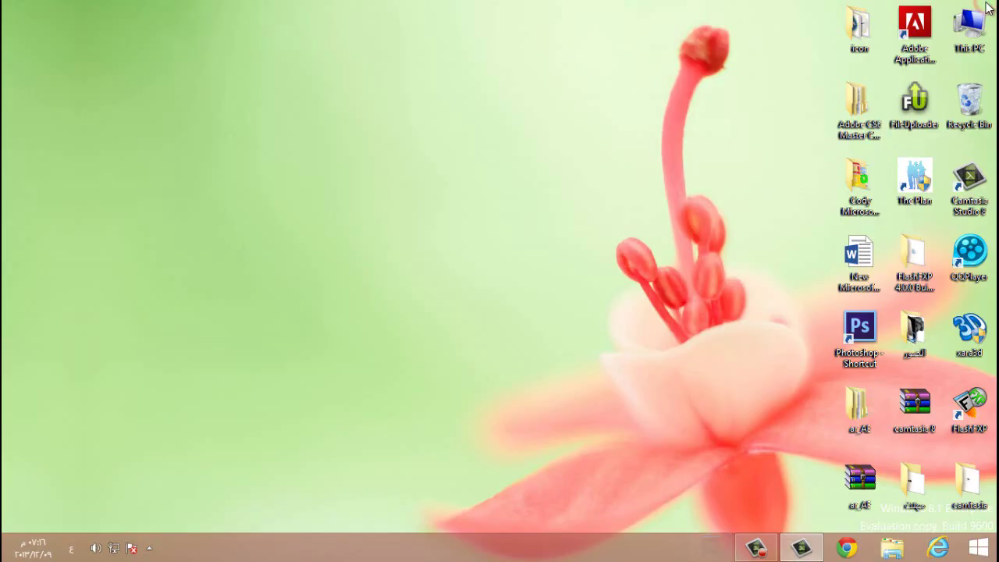
{"action": "double_click", "coordinate": [862, 331]}
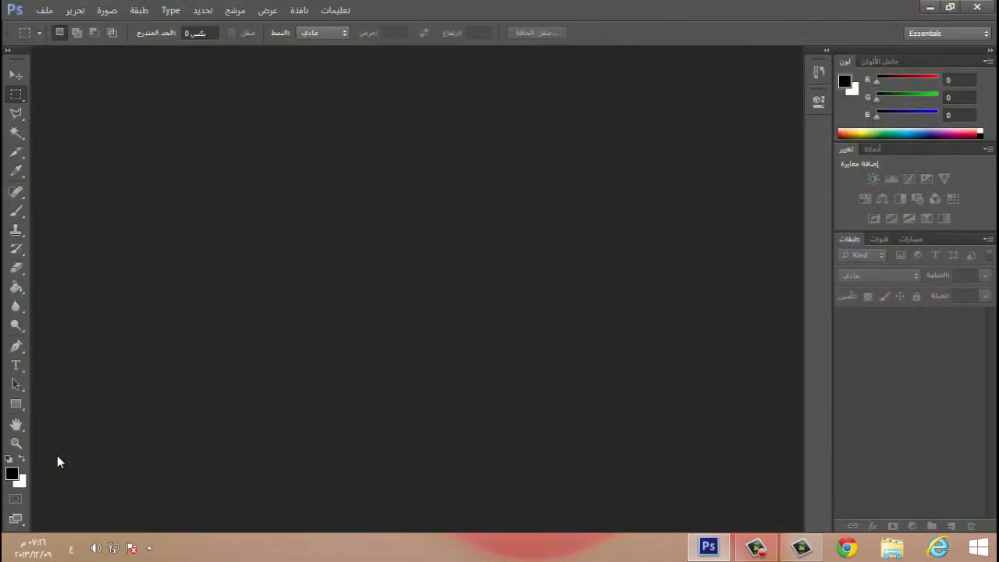
{"action": "left_click", "coordinate": [43, 10]}
{"action": "left_click", "coordinate": [49, 22]}
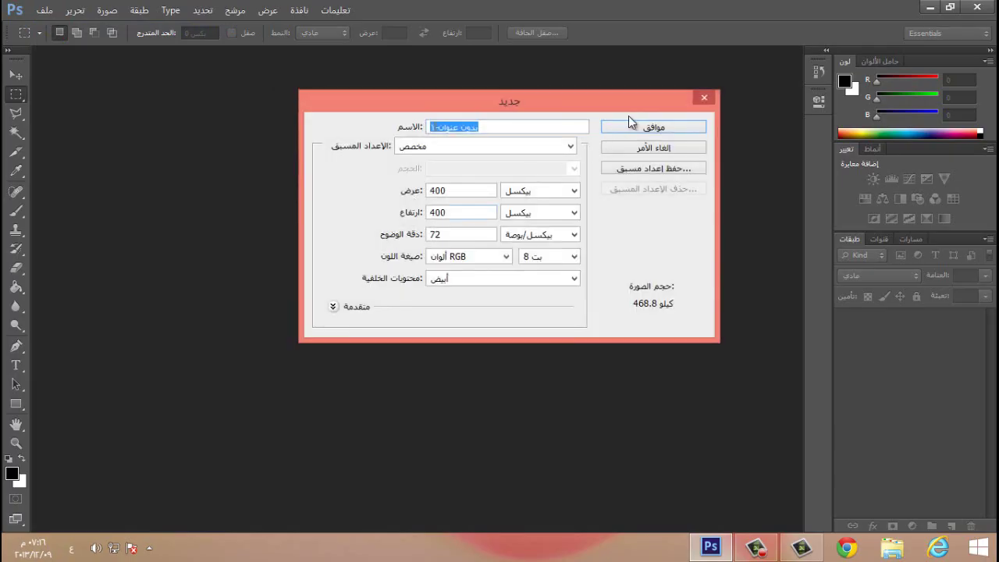
{"action": "left_click", "coordinate": [643, 126]}
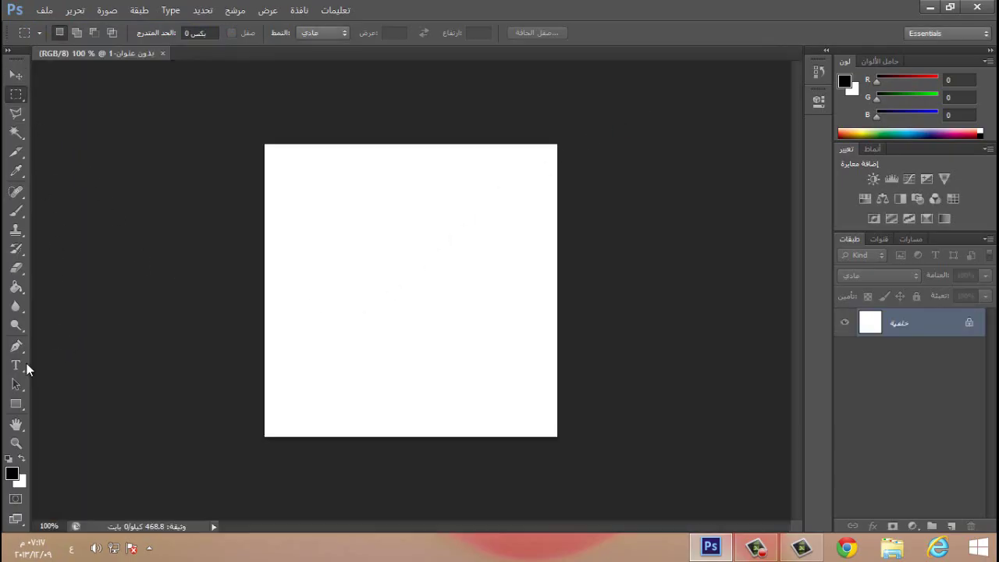
Add the Arabic text "الأحتراف" near the middle of the canvas in 24-point Adobe Arabic Regular
{"action": "left_click", "coordinate": [23, 365]}
{"action": "left_click", "coordinate": [419, 262]}
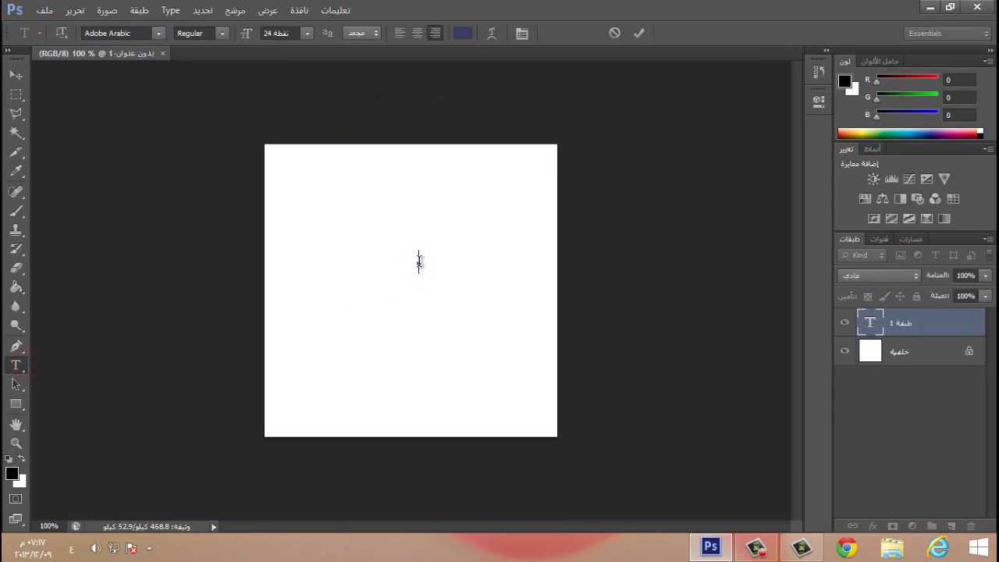
{"action": "type", "text": "الأحتراف"}
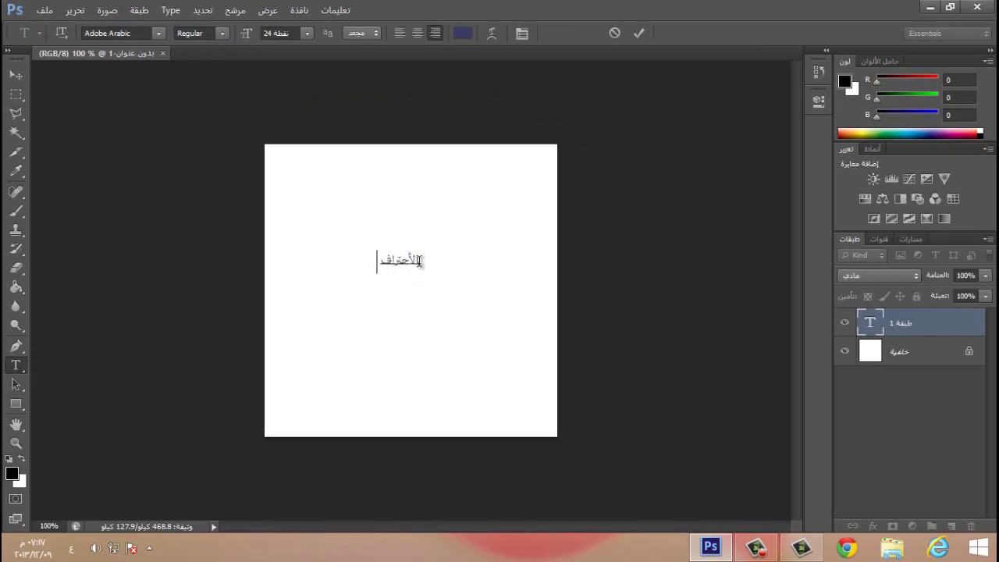
Select the Arabic word to try out text selection, and close Photoshop, discarding the uncommitted text
{"action": "left_click_drag", "start_coordinate": [381, 261], "coordinate": [426, 261]}
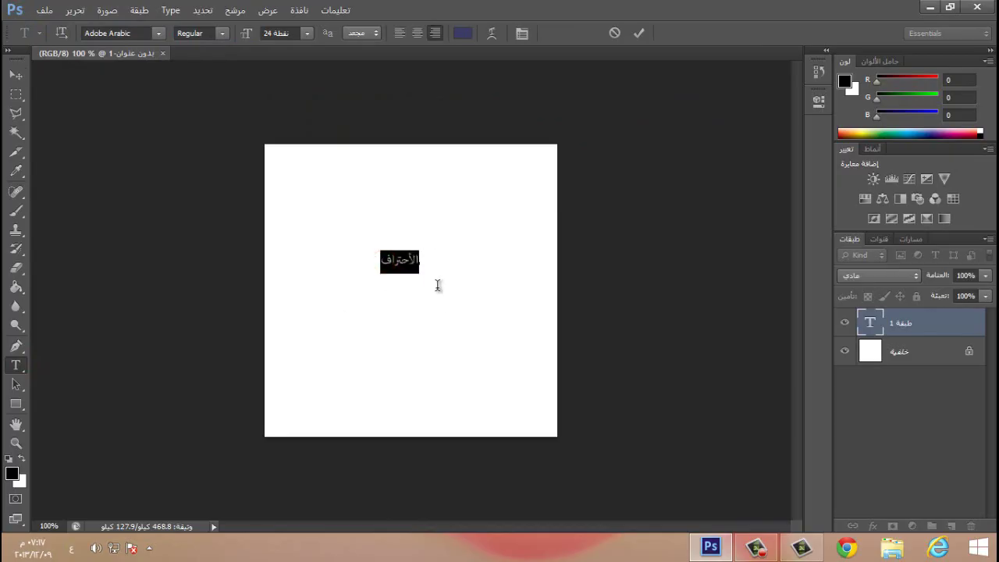
{"action": "left_click", "coordinate": [373, 272]}
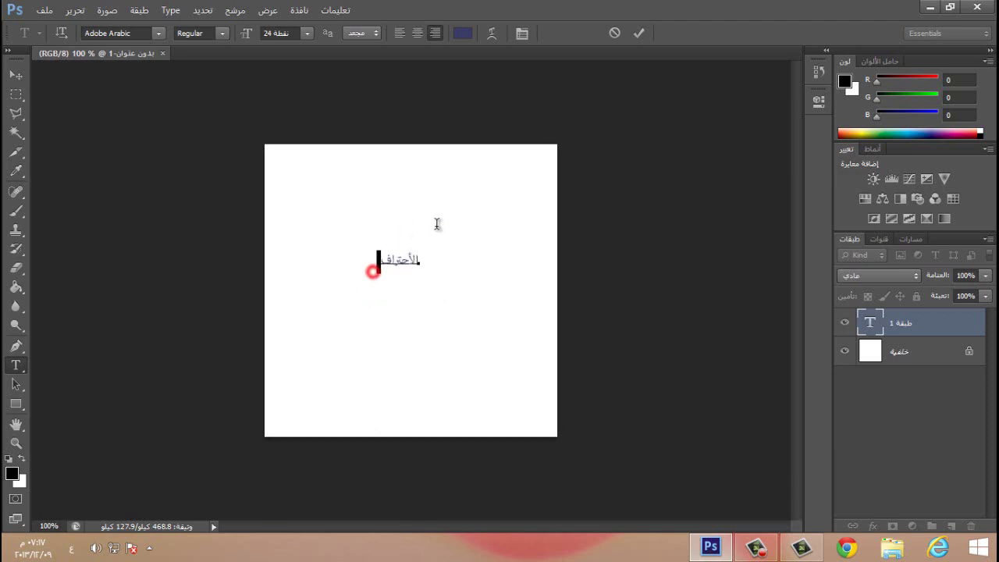
{"action": "key", "text": "ctrl+a"}
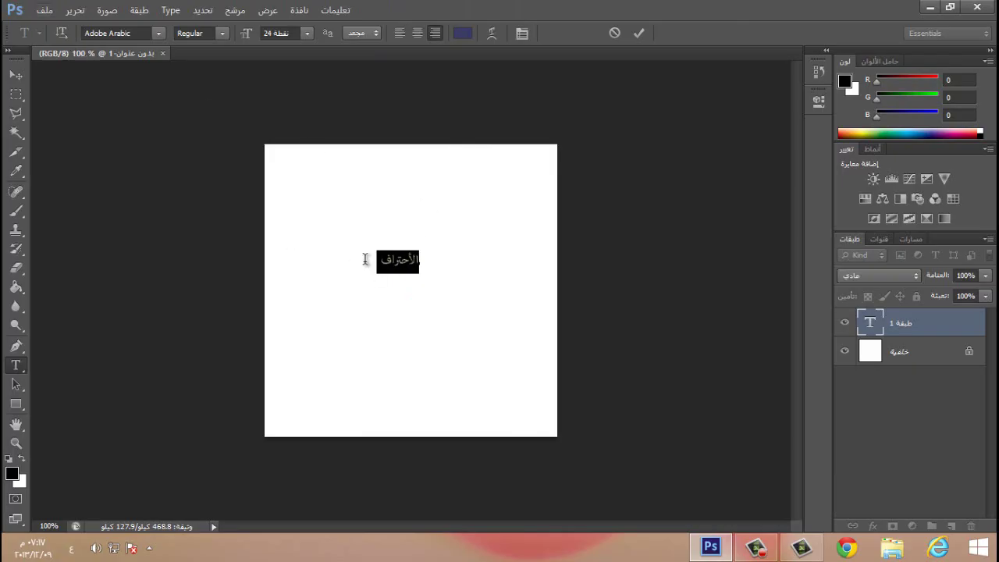
{"action": "left_click_drag", "start_coordinate": [379, 270], "coordinate": [419, 277]}
{"action": "left_click", "coordinate": [465, 297]}
{"action": "left_click", "coordinate": [976, 7]}
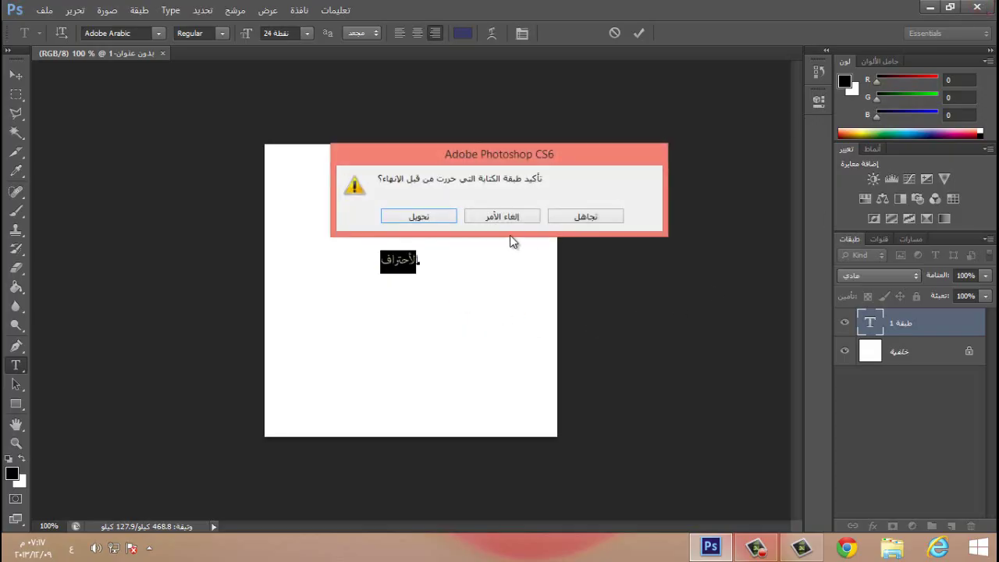
{"action": "left_click", "coordinate": [574, 216]}
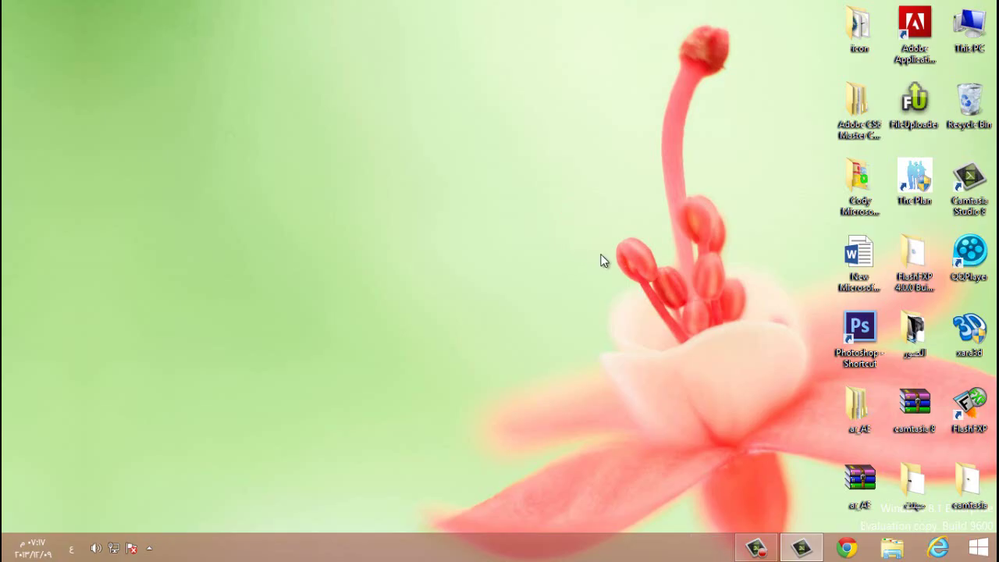
Open the Locales folder of Adobe Photoshop CS6 (64 Bit) under Program Files on drive C and minimize its window
{"action": "double_click", "coordinate": [973, 43]}
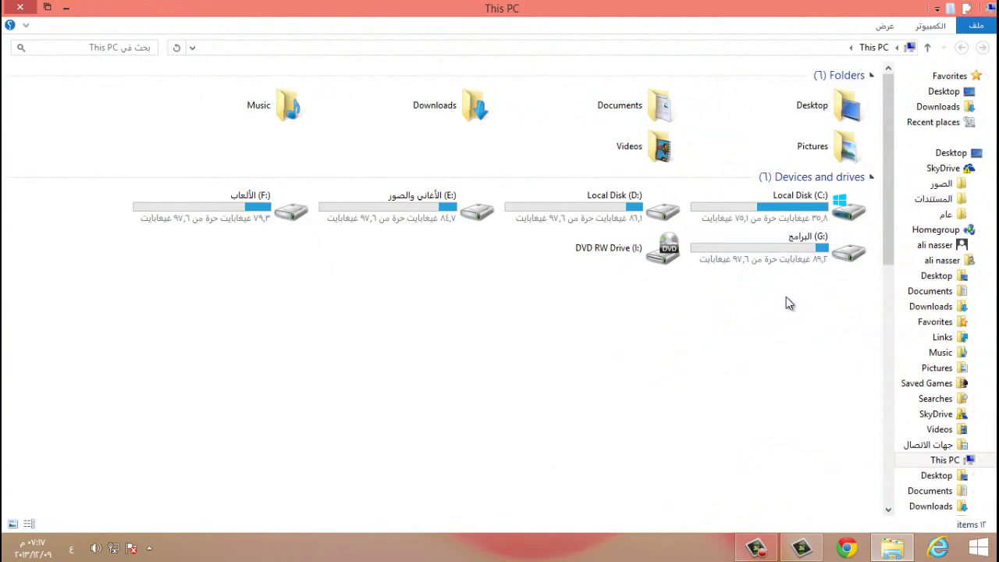
{"action": "double_click", "coordinate": [796, 209]}
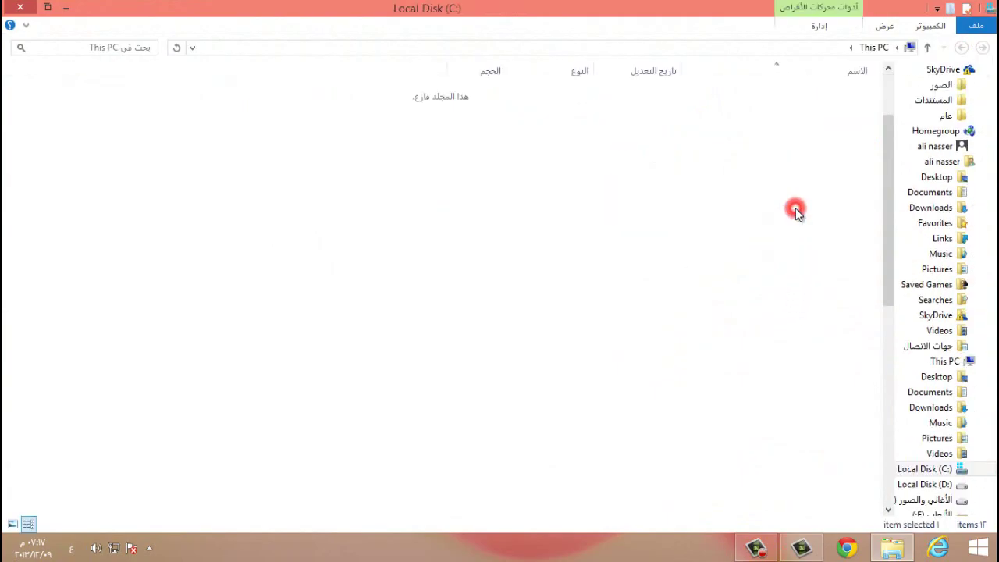
{"action": "double_click", "coordinate": [832, 138]}
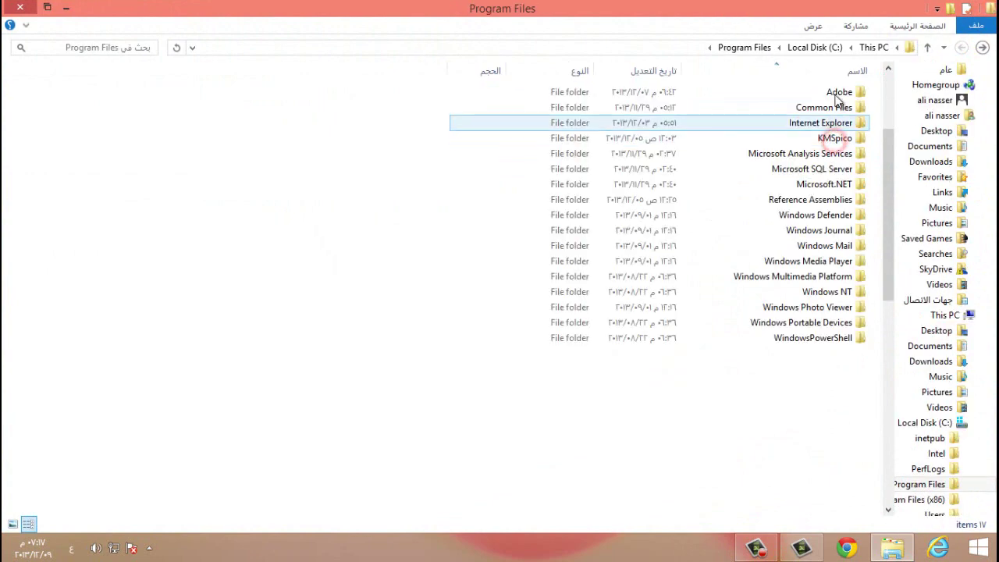
{"action": "double_click", "coordinate": [835, 93]}
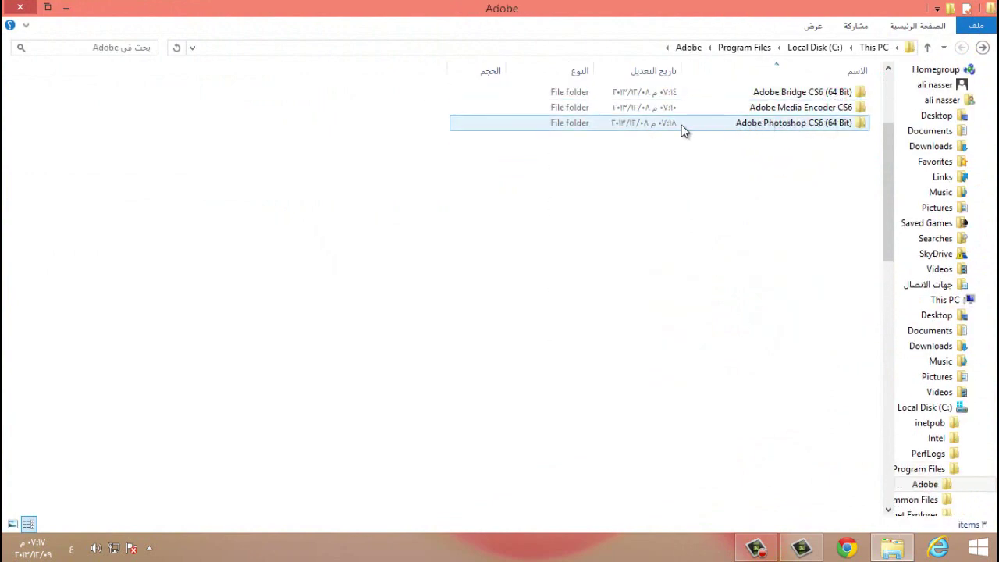
{"action": "double_click", "coordinate": [681, 125]}
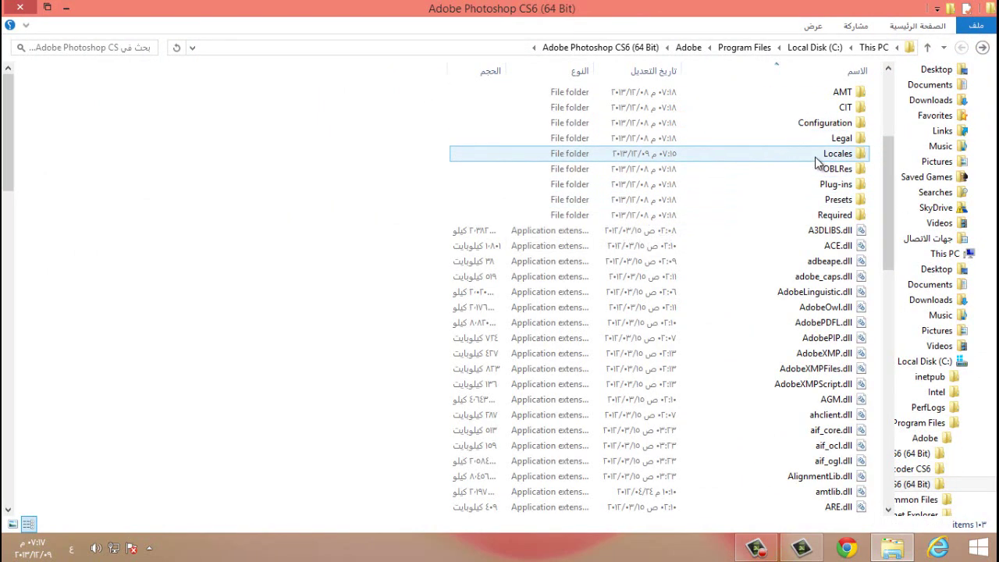
{"action": "double_click", "coordinate": [815, 159]}
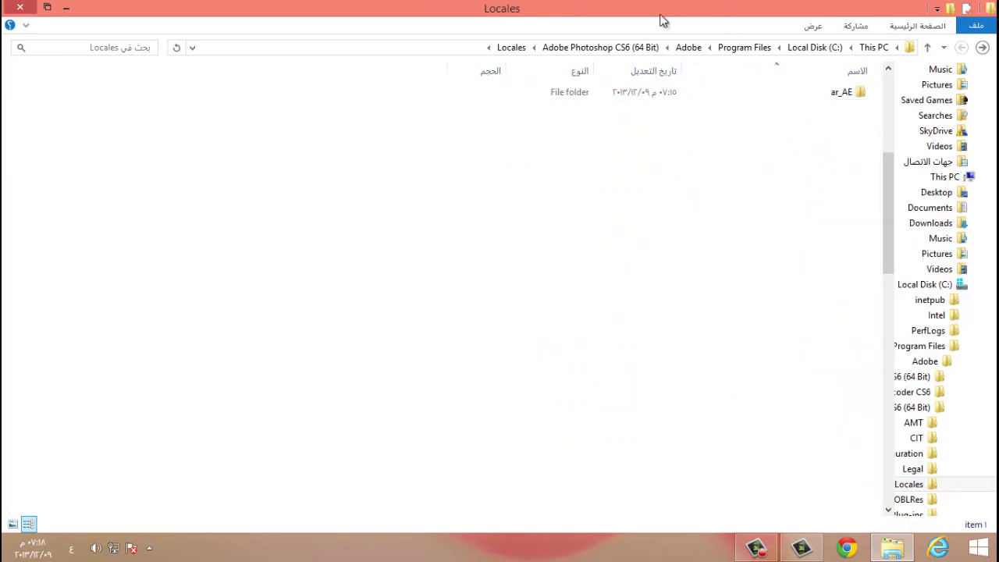
{"action": "left_click", "coordinate": [66, 8]}
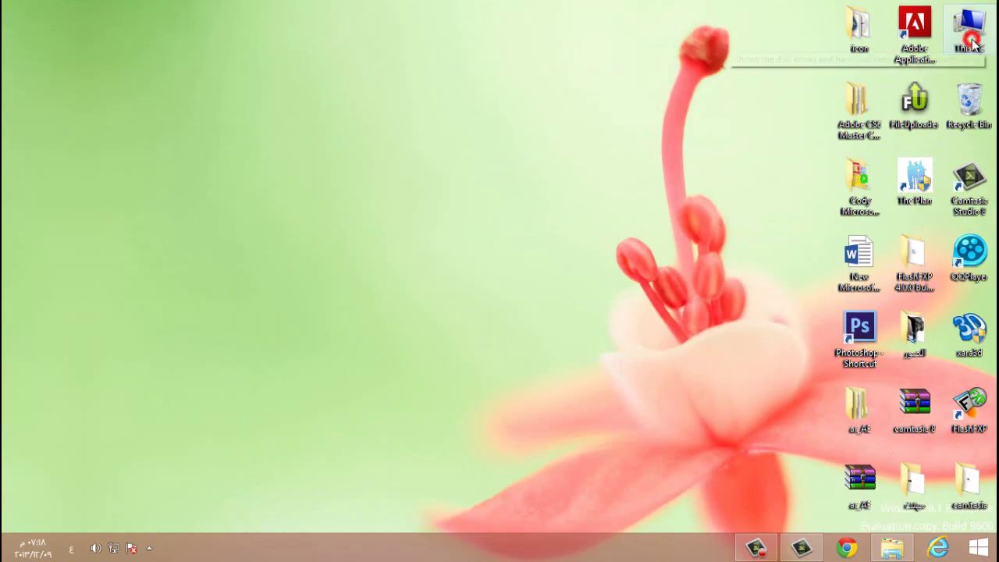
Open the Photoshop localization folder "تعريب الفوتوشو٢" inside program\برنامج الفوتوشوب on drive G
{"action": "double_click", "coordinate": [972, 55]}
{"action": "double_click", "coordinate": [769, 246]}
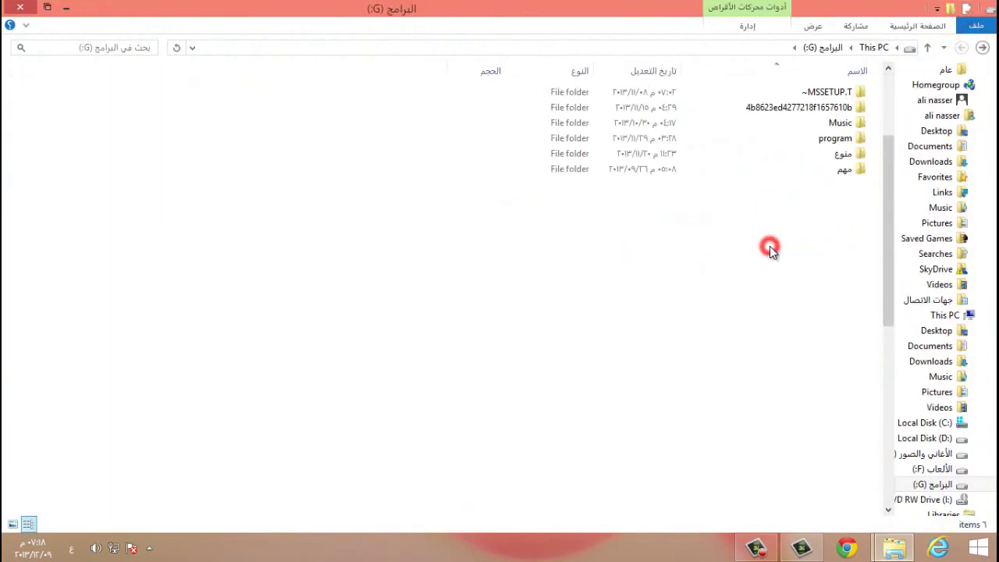
{"action": "double_click", "coordinate": [834, 139]}
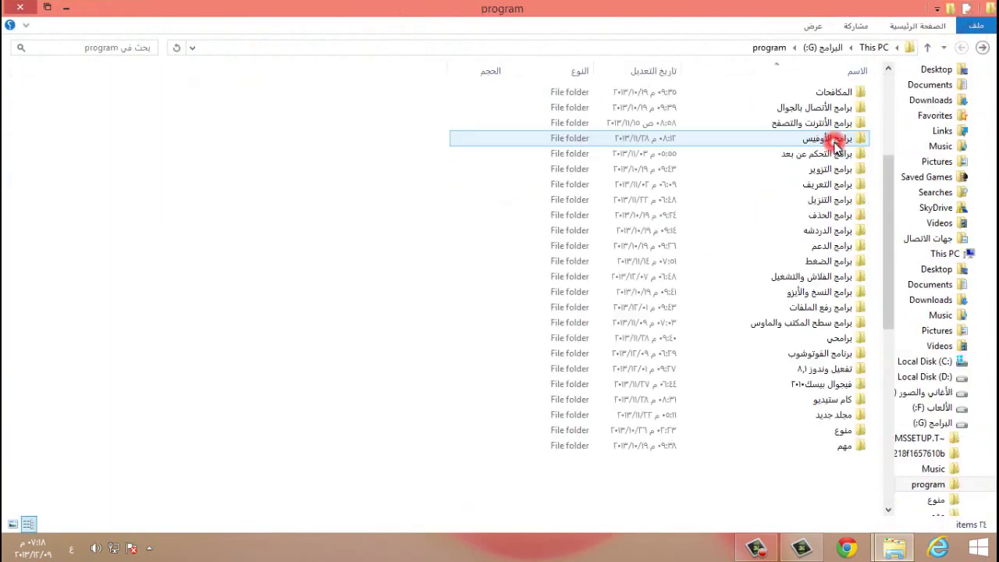
{"action": "double_click", "coordinate": [826, 352]}
{"action": "double_click", "coordinate": [829, 106]}
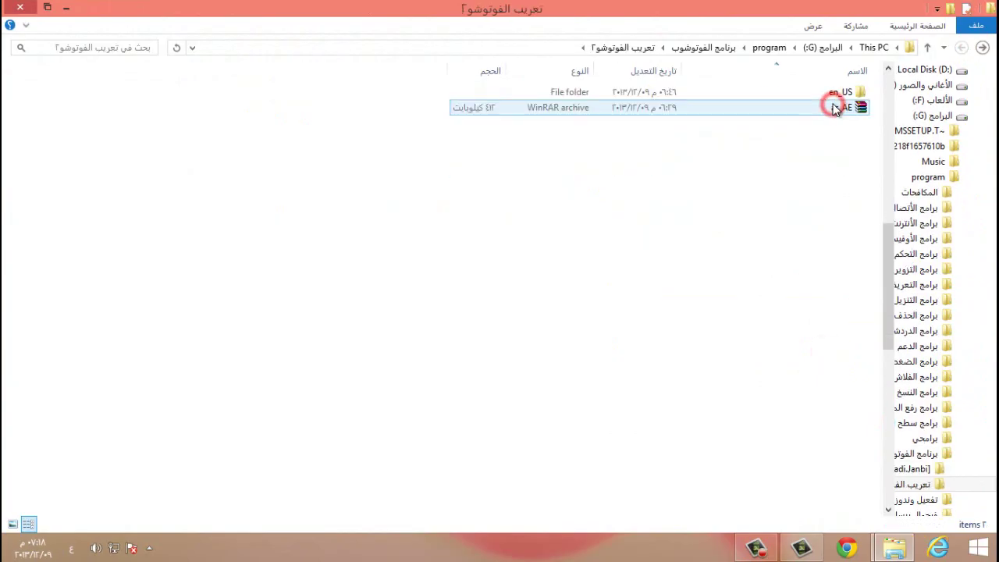
Copy the backed-up en_US folder and select the ar_AE archive beside it
{"action": "left_click", "coordinate": [837, 93]}
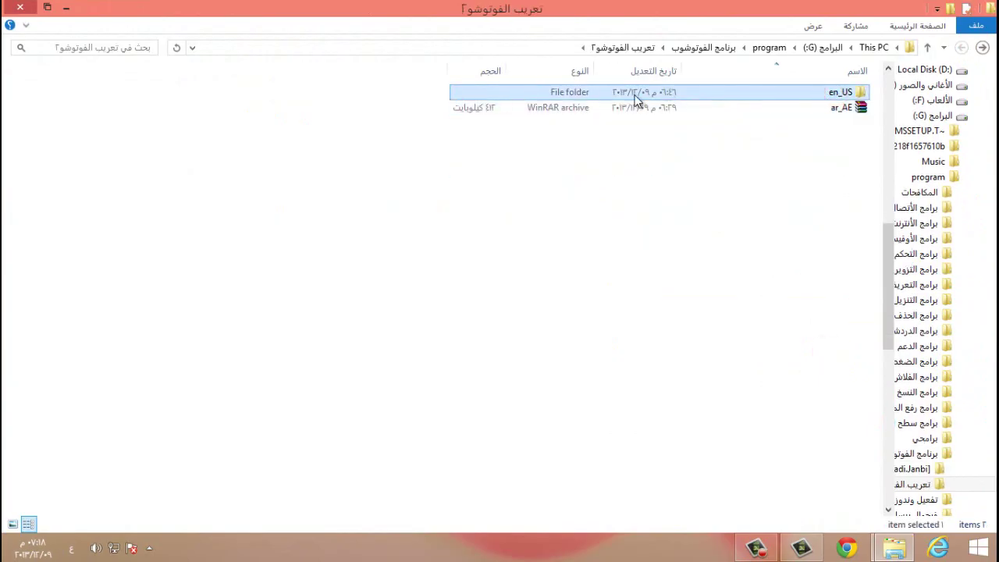
{"action": "key", "text": "ctrl+a"}
{"action": "left_click", "coordinate": [823, 95]}
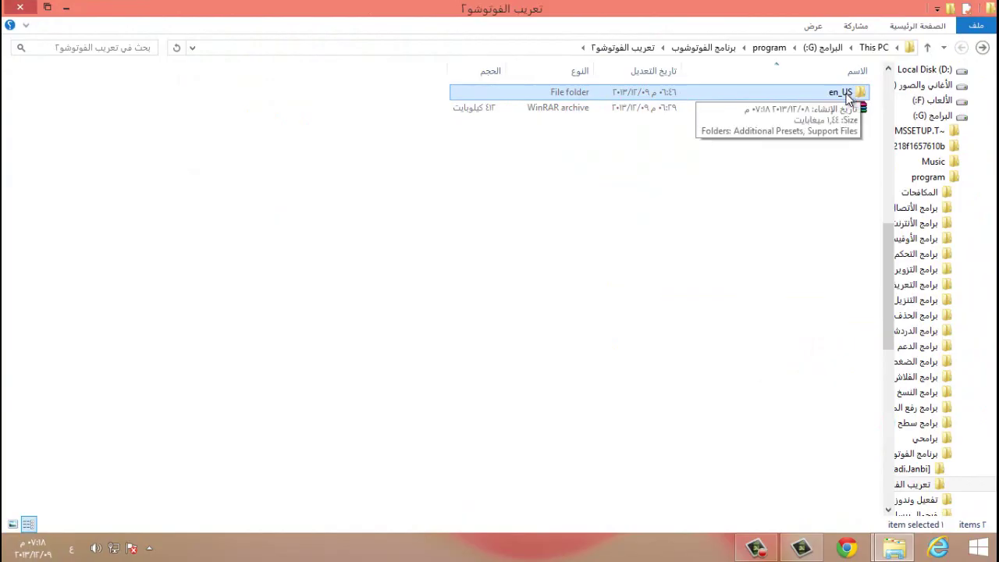
{"action": "right_click", "coordinate": [849, 98]}
{"action": "left_click", "coordinate": [814, 279]}
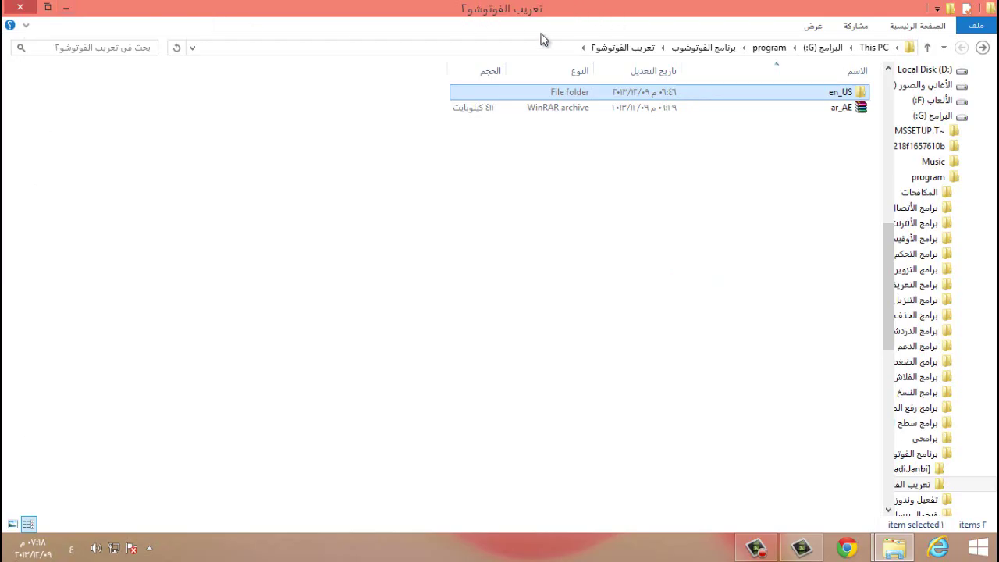
{"action": "left_click", "coordinate": [832, 107]}
{"action": "left_click_drag", "start_coordinate": [829, 111], "coordinate": [859, 98]}
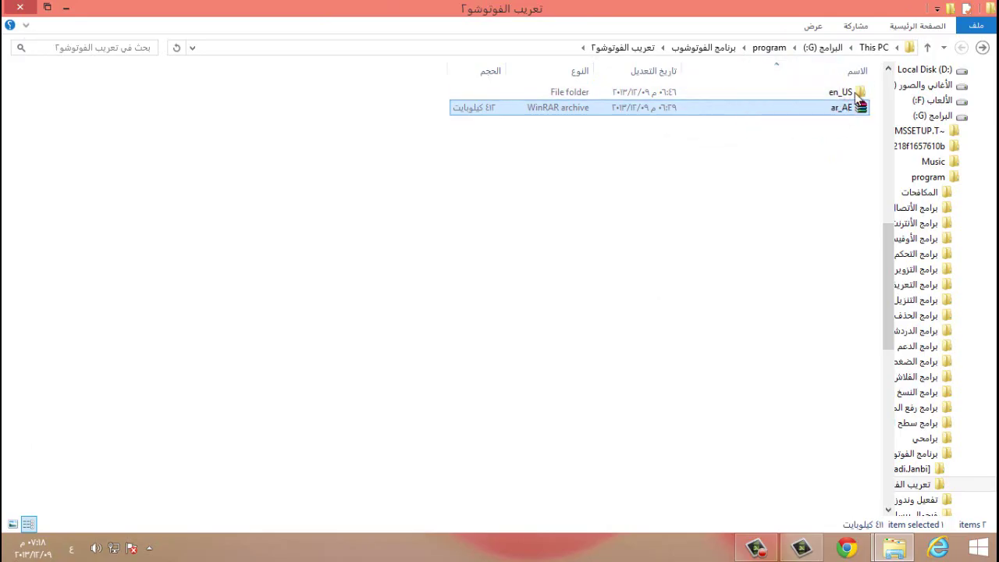
Copy the backed-up en_US folder and close the localization folder's window
{"action": "right_click", "coordinate": [855, 94]}
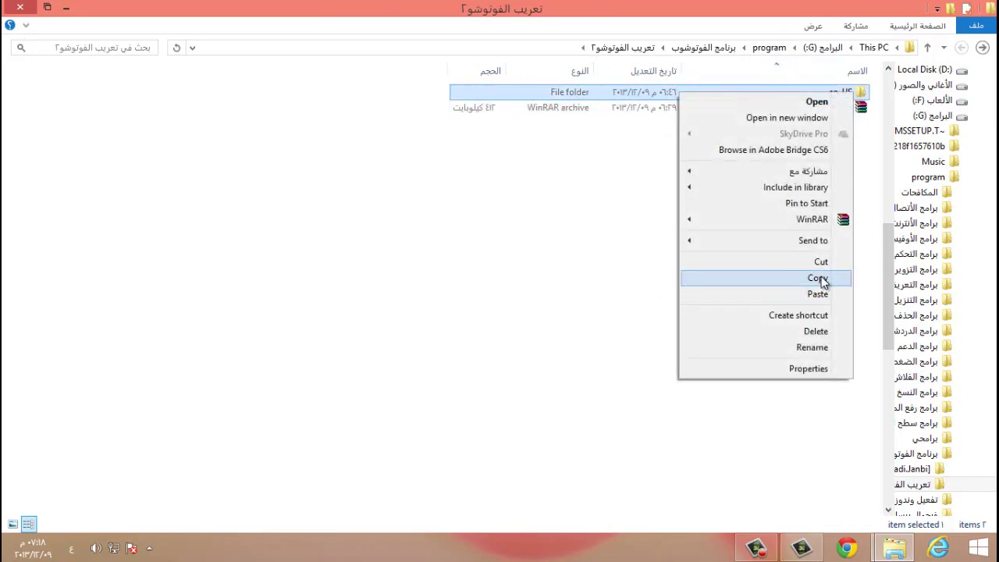
{"action": "left_click", "coordinate": [823, 277]}
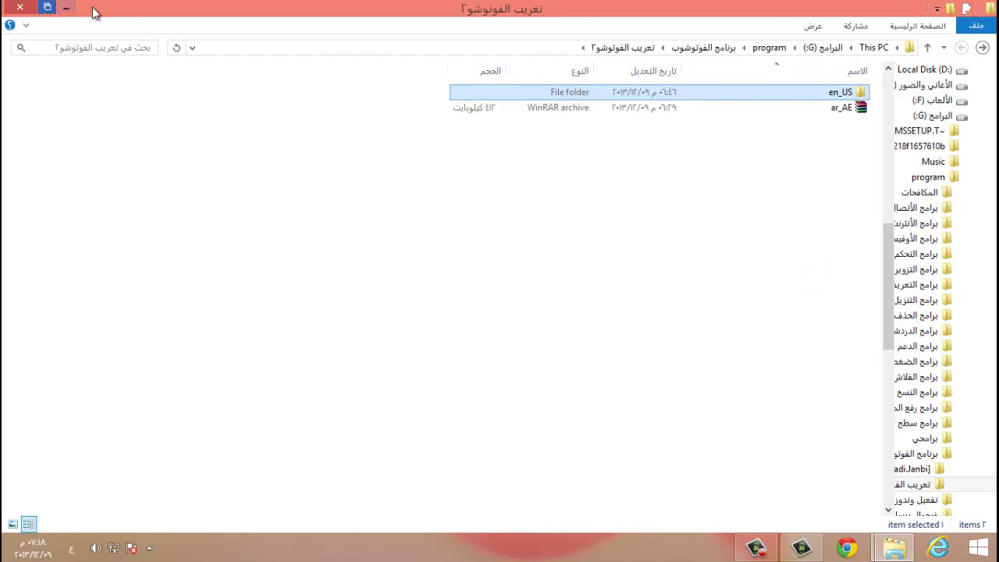
{"action": "left_click", "coordinate": [3, 5]}
Return to the Locales folder of Photoshop CS6 and delete the ar_AE folder with administrator permission
{"action": "left_click", "coordinate": [894, 548]}
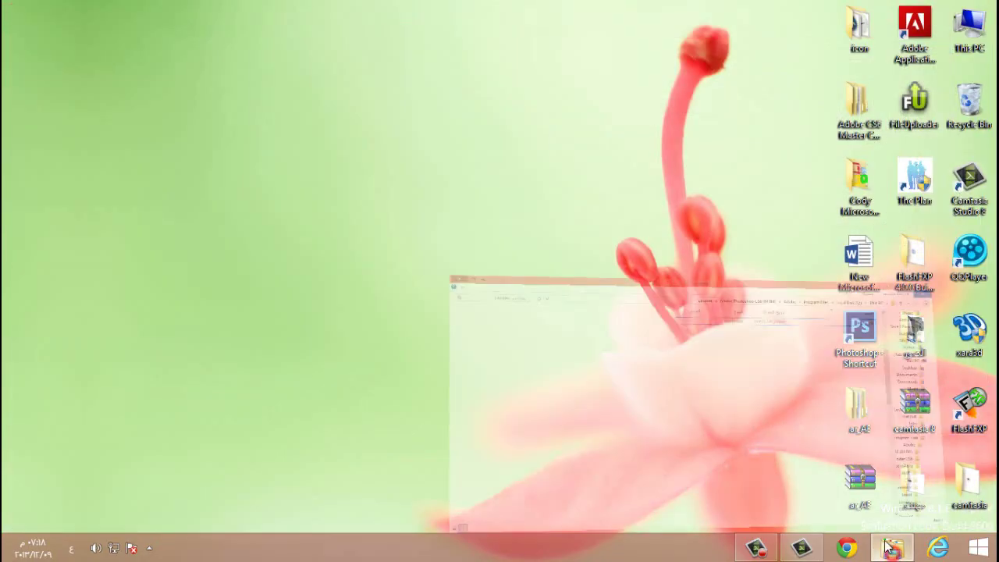
{"action": "left_click", "coordinate": [744, 95]}
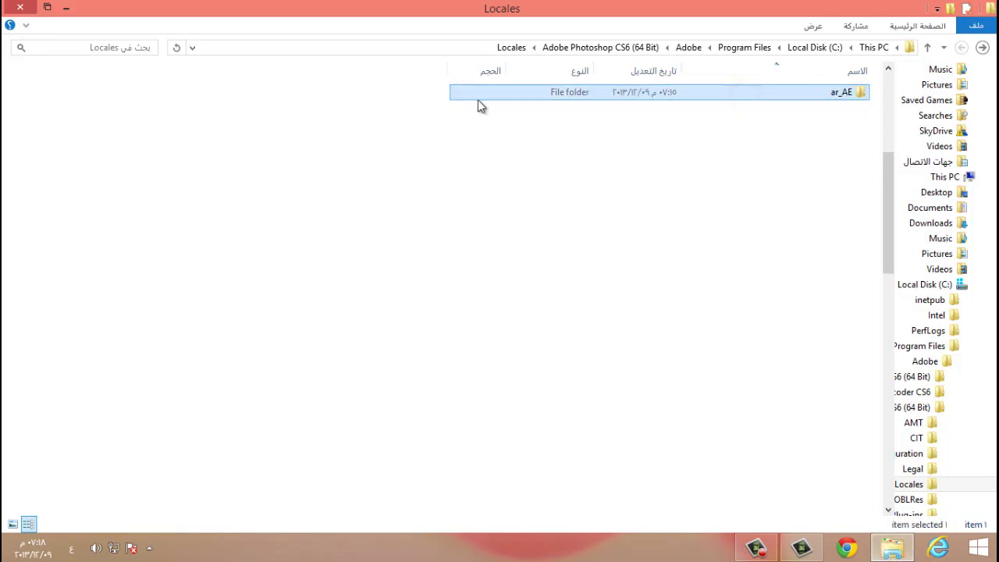
{"action": "key", "text": "Delete"}
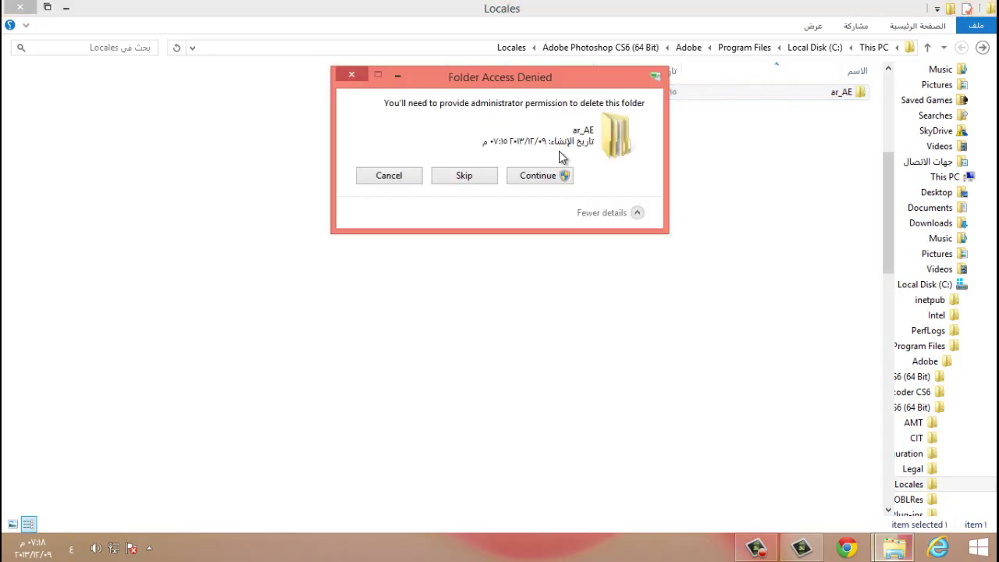
{"action": "left_click", "coordinate": [535, 176]}
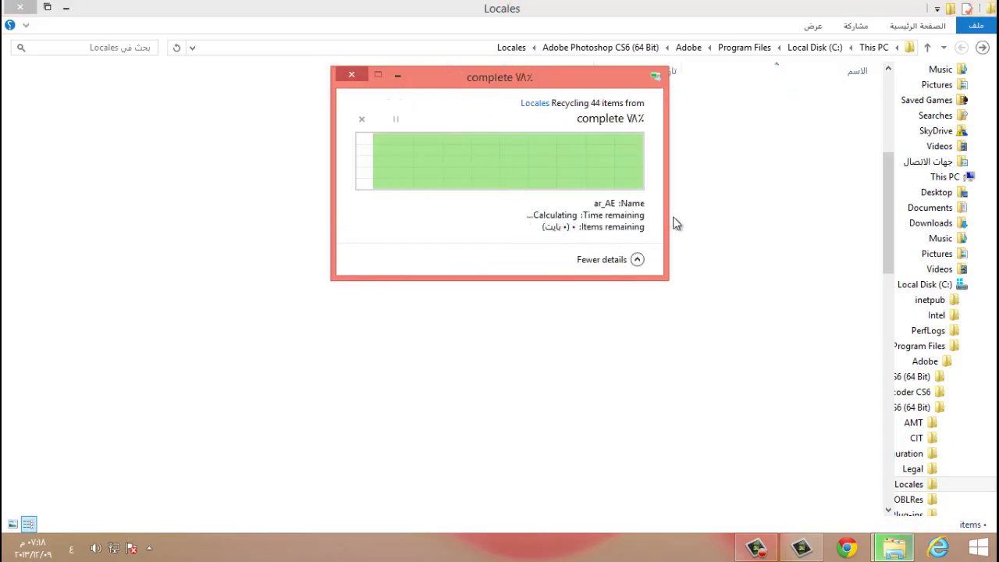
Paste the en_US folder into the Locales folder with administrator permission and close the window
{"action": "right_click", "coordinate": [684, 197]}
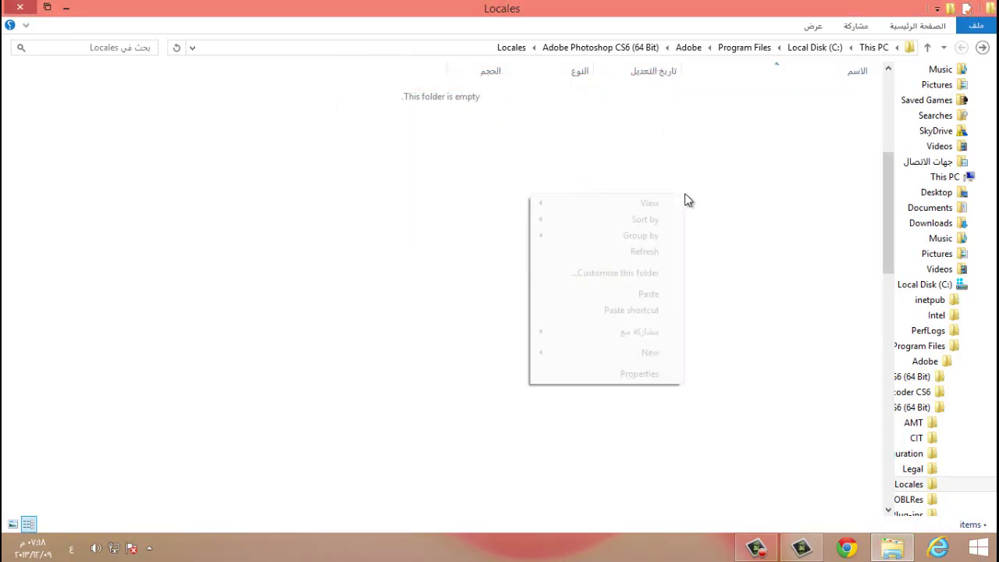
{"action": "left_click", "coordinate": [651, 293]}
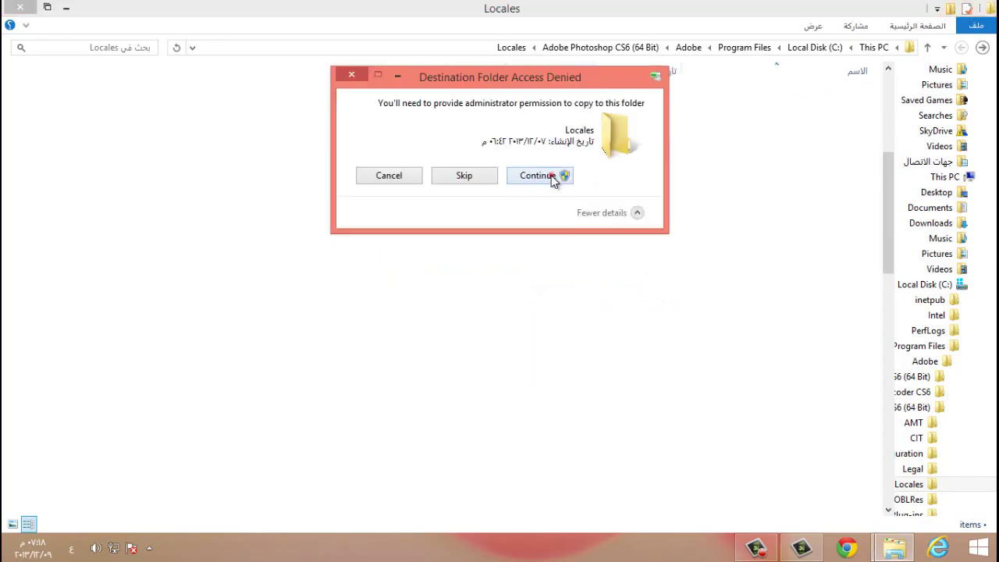
{"action": "left_click", "coordinate": [551, 176]}
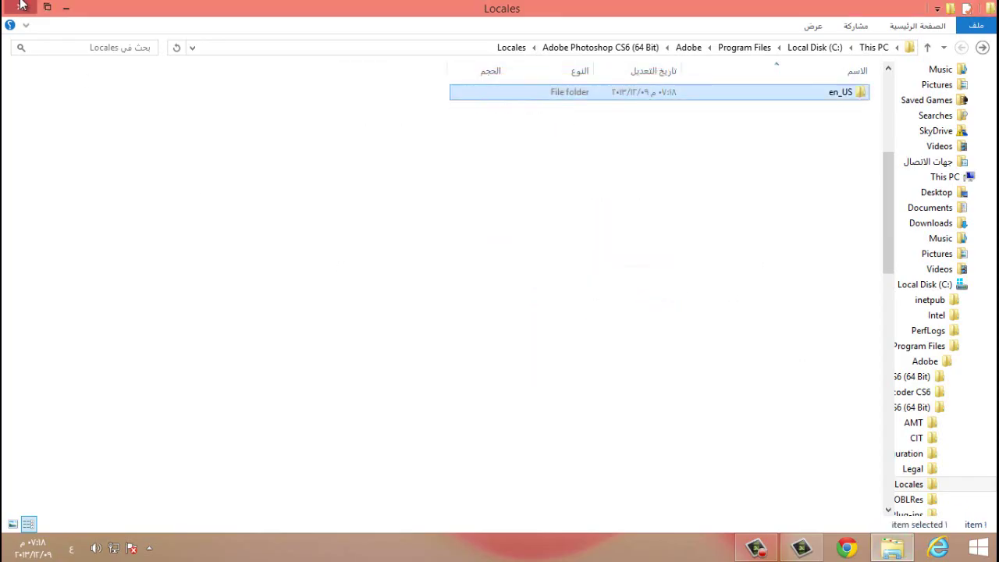
{"action": "left_click", "coordinate": [21, 5]}
Launch Photoshop from the desktop and create a new 400 × 400 pixel RGB document at 72 pixels/inch with a white background
{"action": "double_click", "coordinate": [858, 334]}
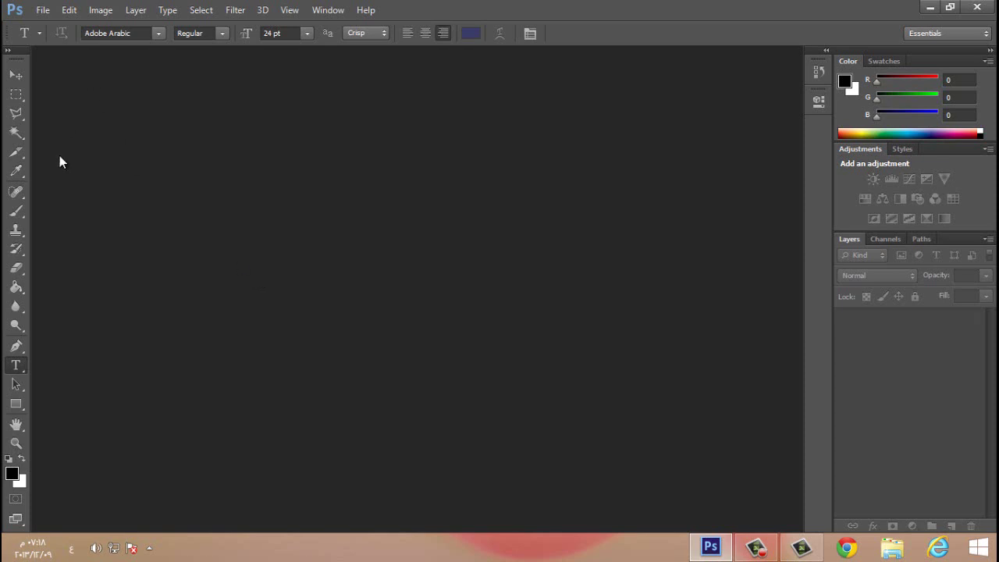
{"action": "left_click", "coordinate": [17, 73]}
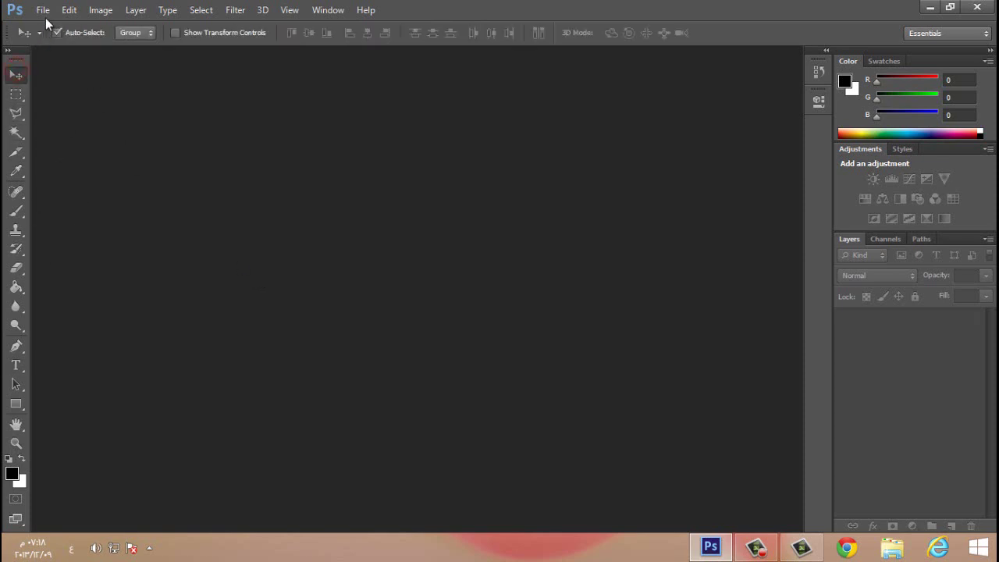
{"action": "left_click", "coordinate": [43, 9]}
{"action": "left_click", "coordinate": [53, 26]}
{"action": "left_click", "coordinate": [643, 127]}
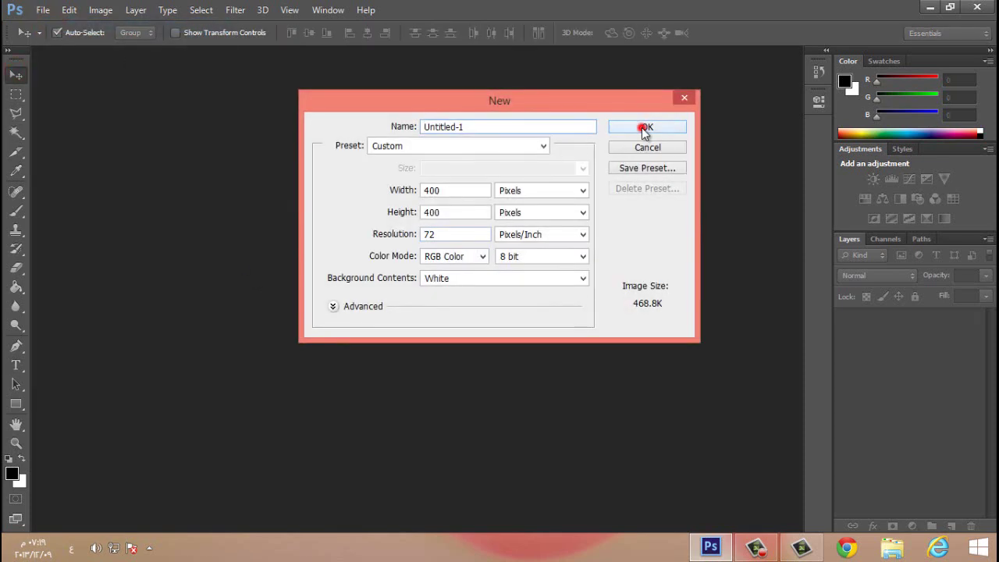
Add the Arabic word "الأحتراف" near the middle of the canvas with the Type tool
{"action": "left_click", "coordinate": [15, 364]}
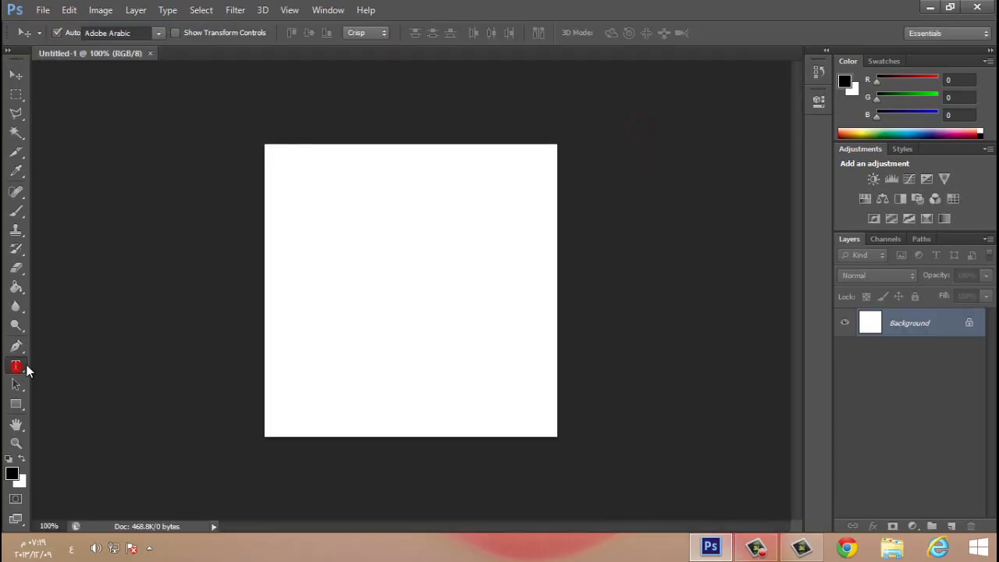
{"action": "left_click", "coordinate": [371, 279]}
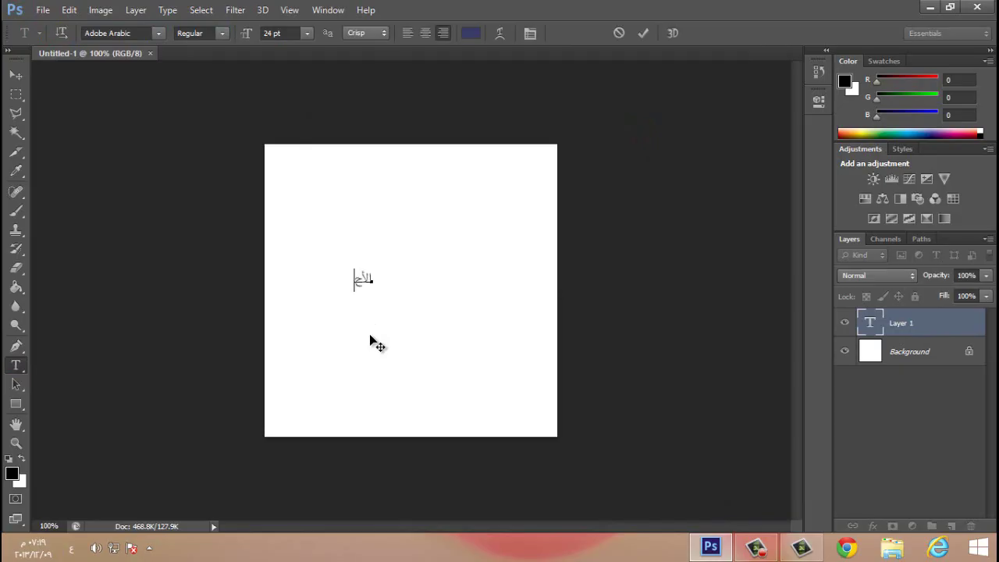
{"action": "type", "text": "الأحتراف"}
Select the whole Arabic word on the canvas and delete it
{"action": "double_click", "coordinate": [335, 286]}
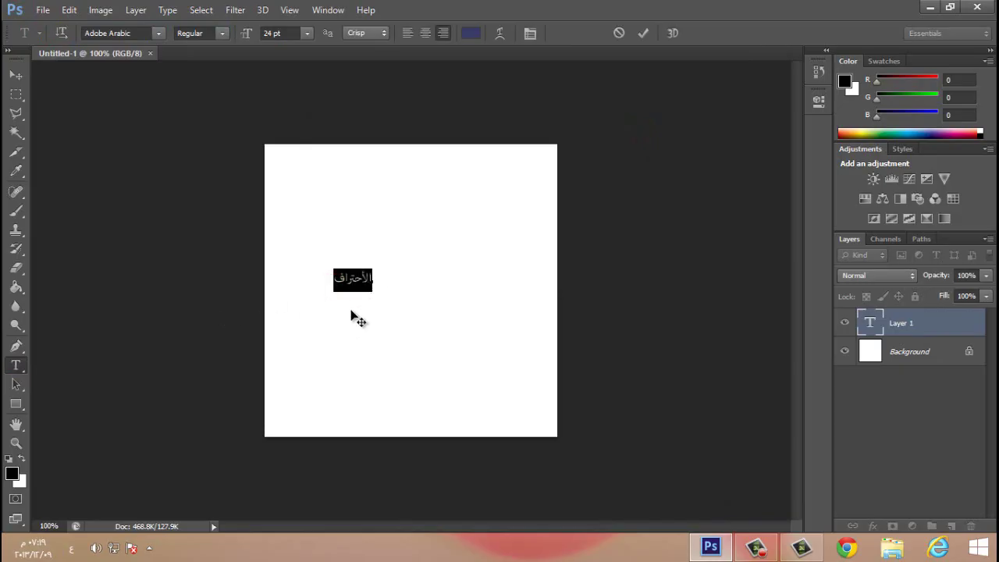
{"action": "left_click_drag", "start_coordinate": [339, 282], "coordinate": [385, 279]}
{"action": "key", "text": "BackSpace"}
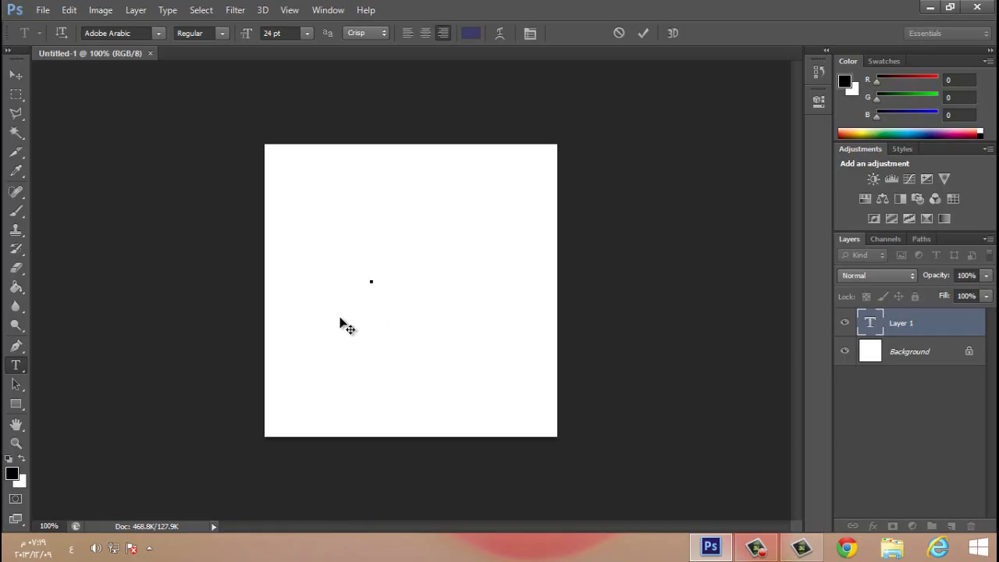